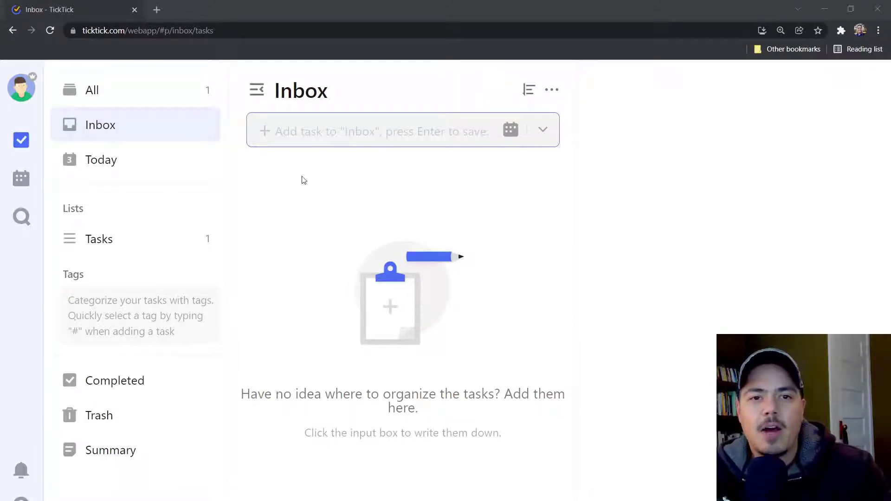
# - Add an Inbox item titled 'Note 1' and convert it from a task into a note
pyautogui.click(300, 134)
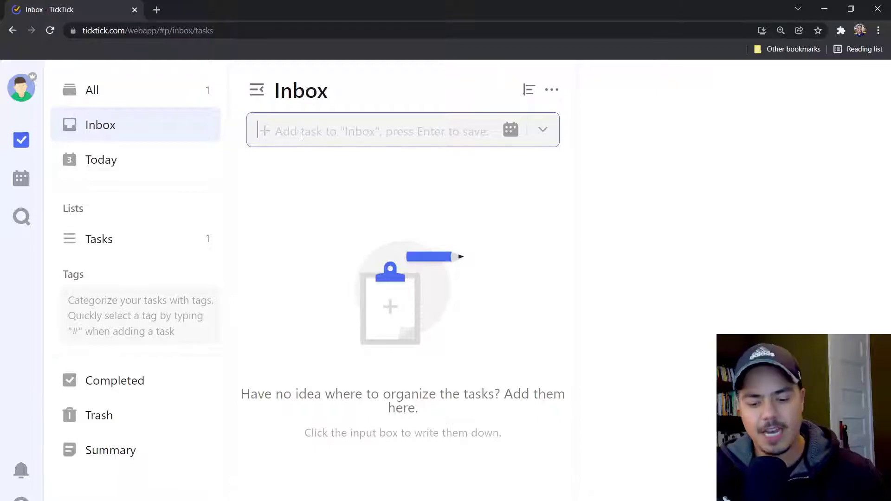
pyautogui.write('Note 1')
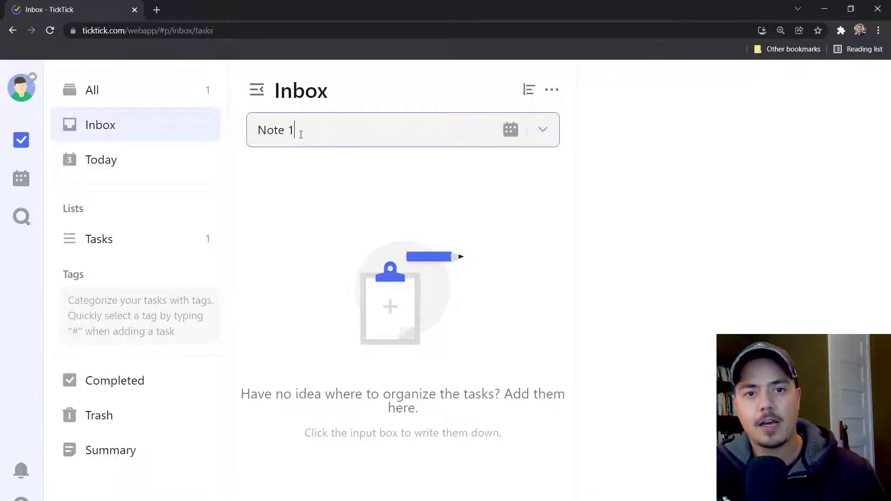
pyautogui.press('Return')
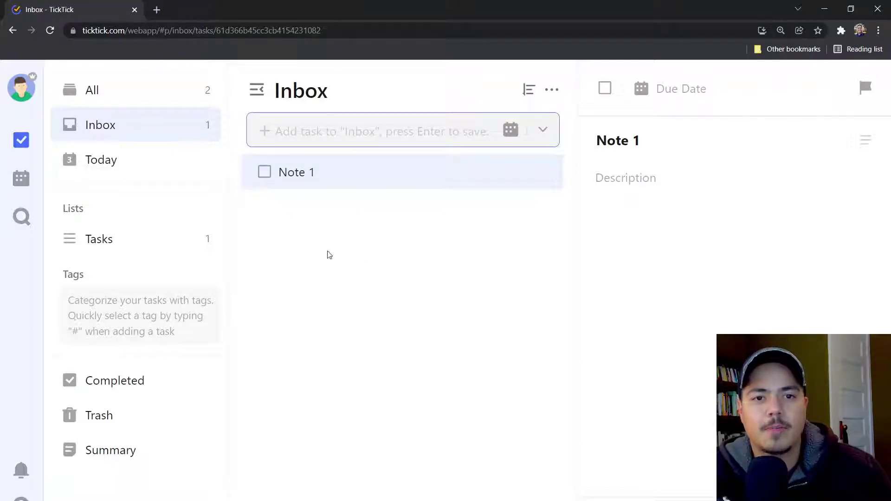
pyautogui.rightClick(306, 178)
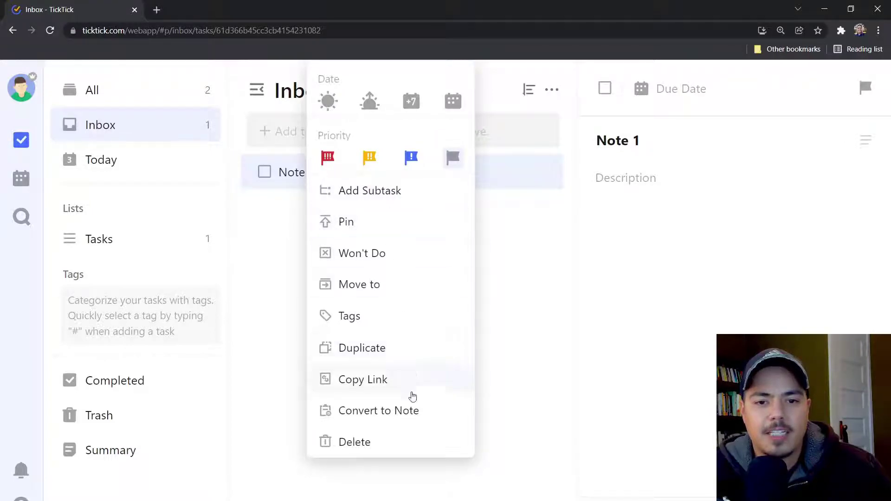
pyautogui.click(414, 413)
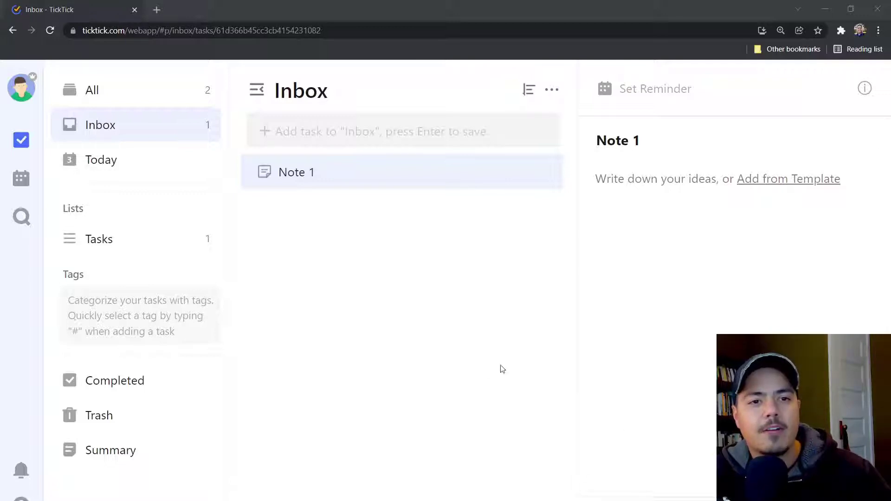
# - Create and save a new list named 'Notes' with type Note List
pyautogui.click(203, 208)
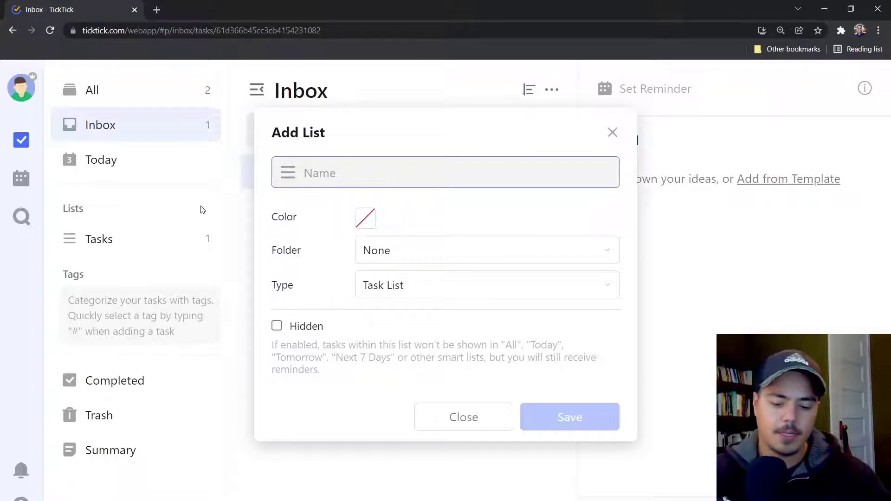
pyautogui.write('Notes')
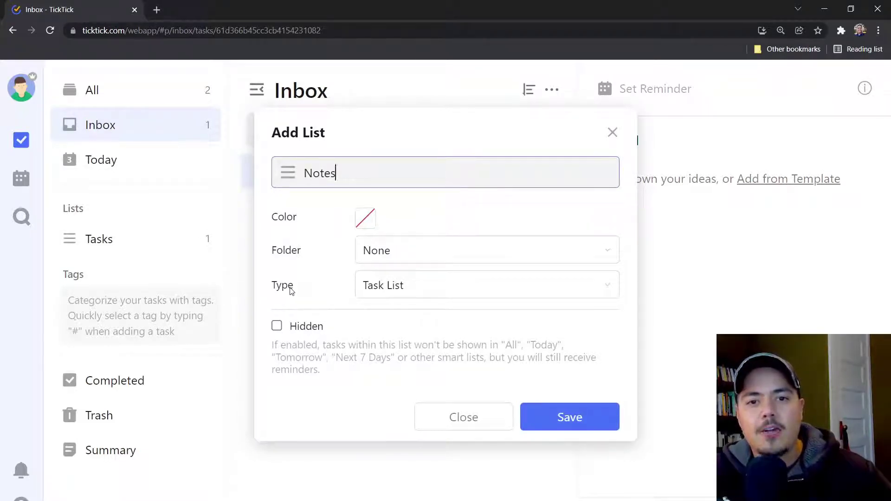
pyautogui.click(613, 292)
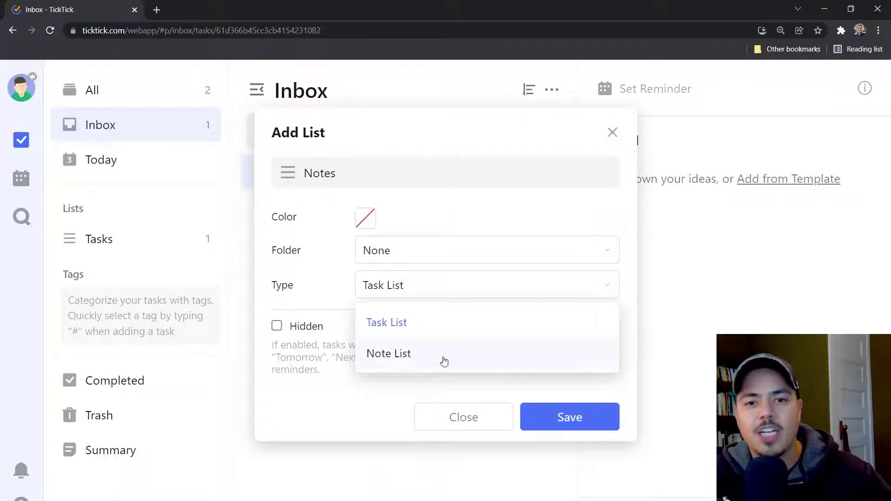
pyautogui.click(413, 362)
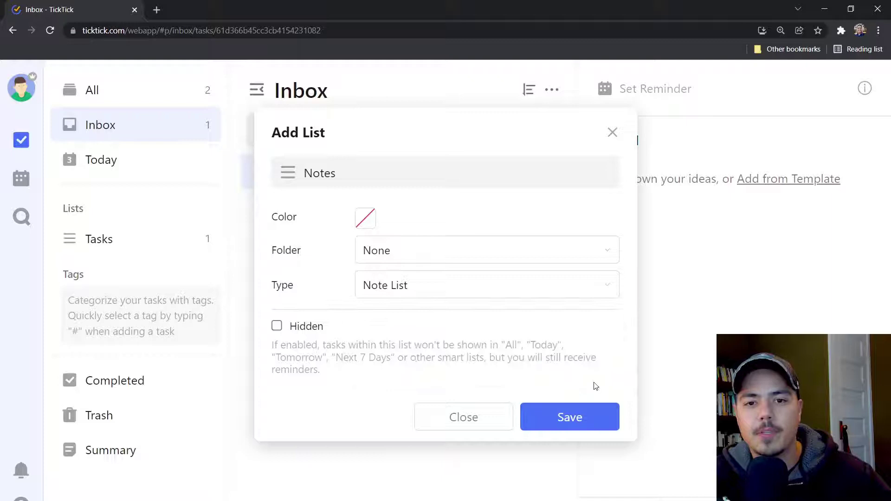
pyautogui.click(580, 418)
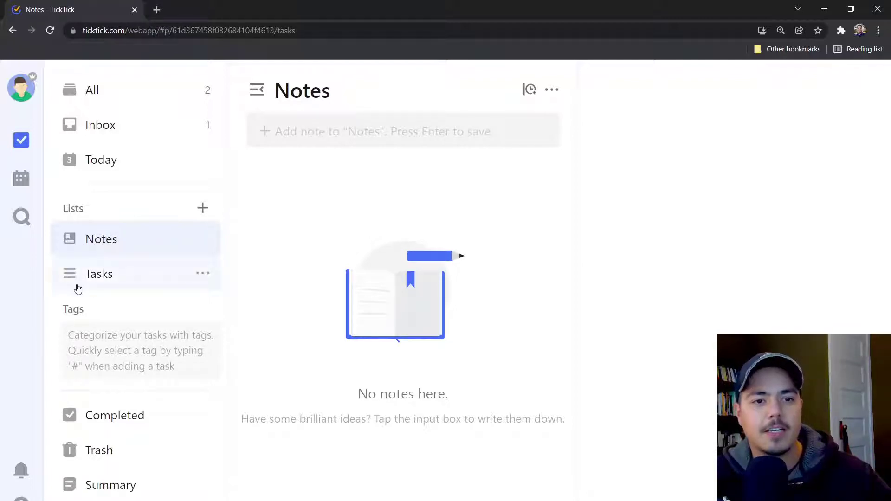
# - Add a note titled 'Note 1' to the Notes list
pyautogui.click(361, 130)
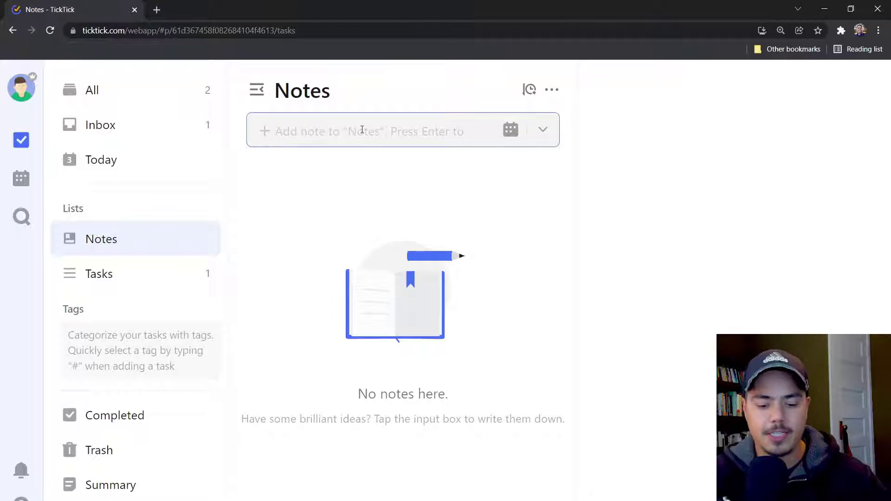
pyautogui.write('Note 1')
pyautogui.press('Return')
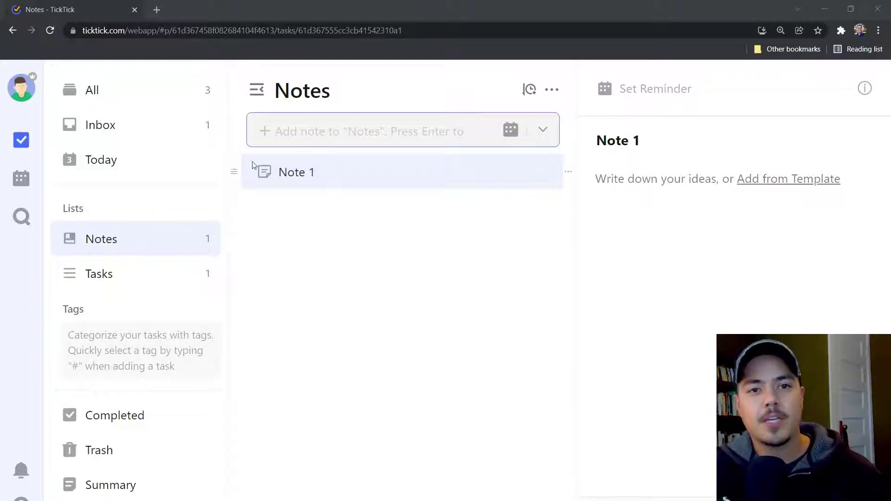
# - Add a note titled 'Task 2' and convert it into a task
pyautogui.click(282, 134)
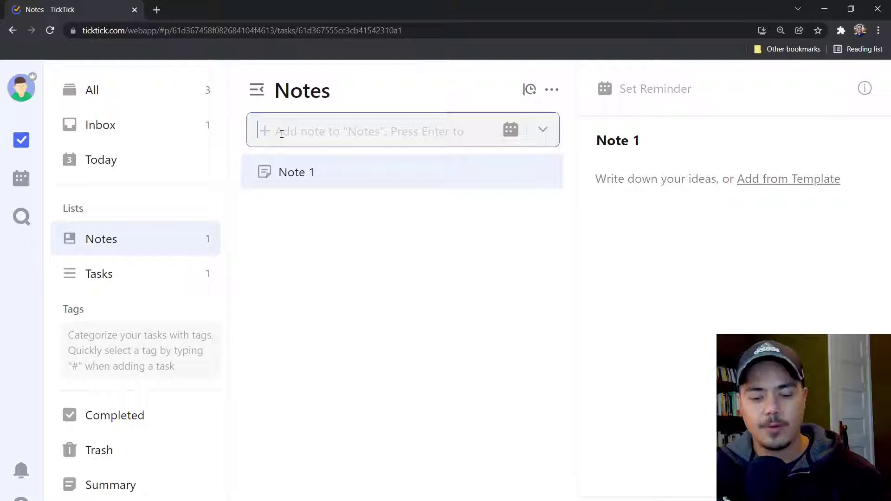
pyautogui.write('Task 2')
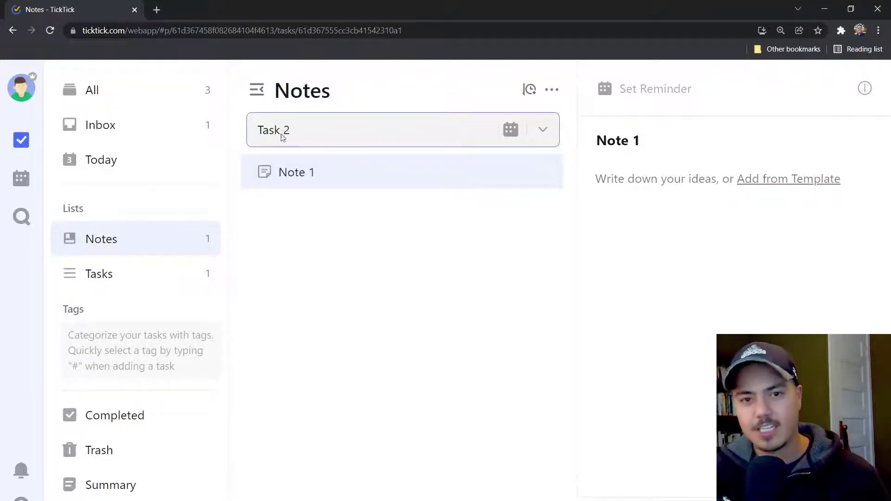
pyautogui.press('Return')
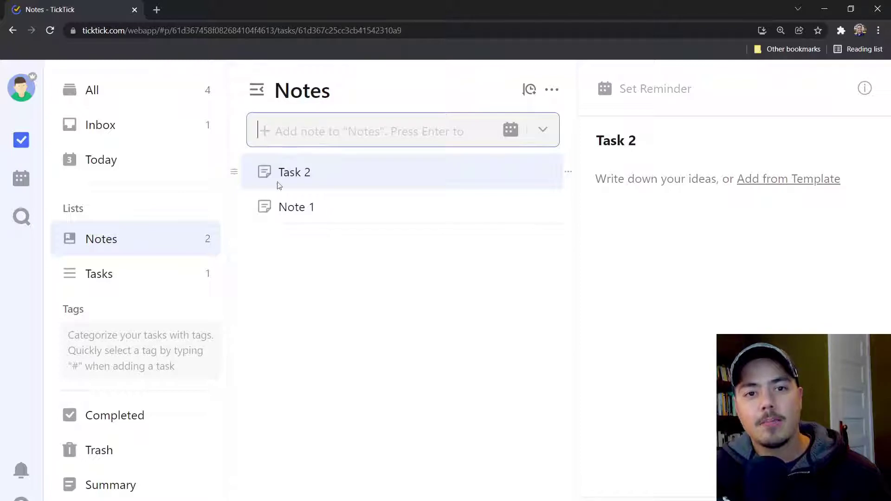
pyautogui.rightClick(302, 172)
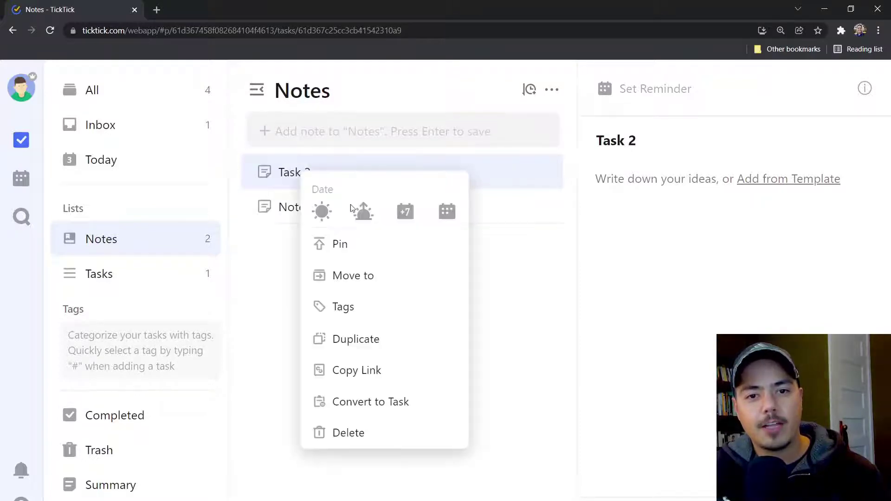
pyautogui.click(379, 407)
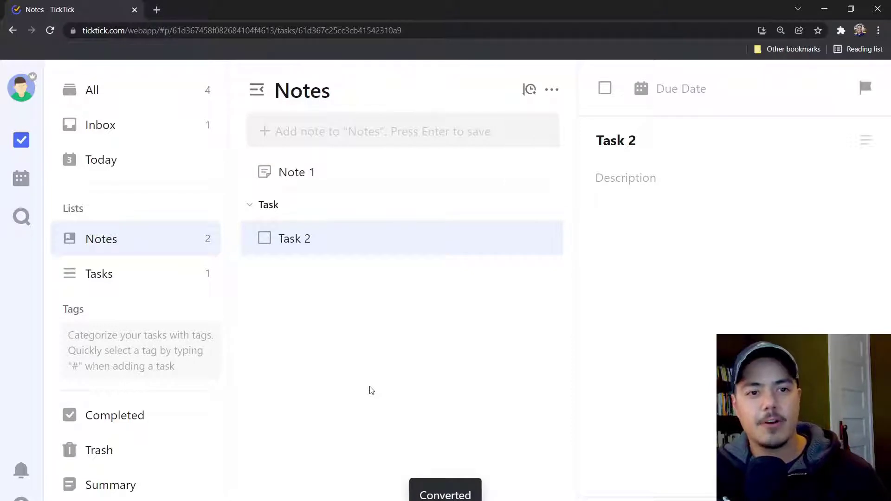
# - In the Tasks list, add 'Note 3' and convert it into a note
pyautogui.click(123, 284)
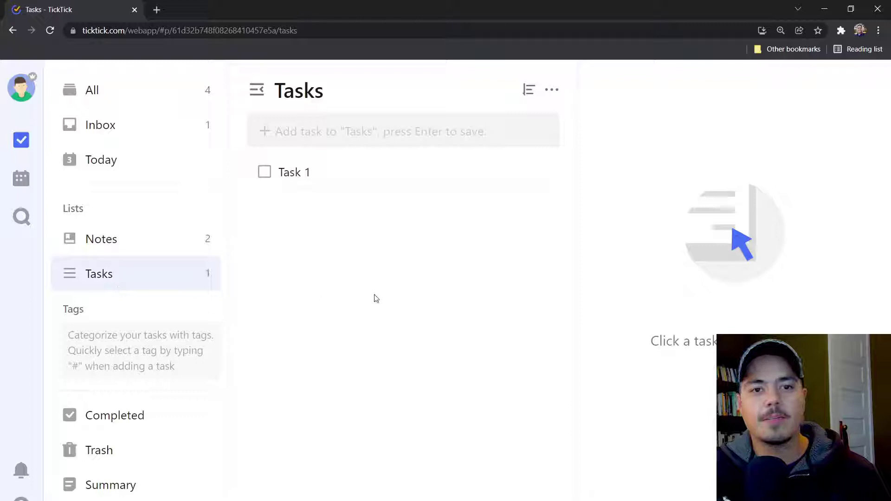
pyautogui.click(349, 123)
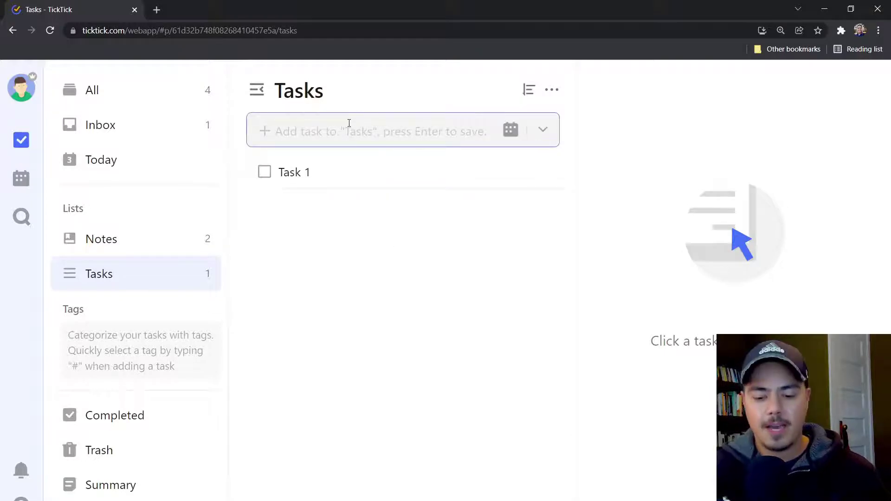
pyautogui.write('Note 3')
pyautogui.press('Return')
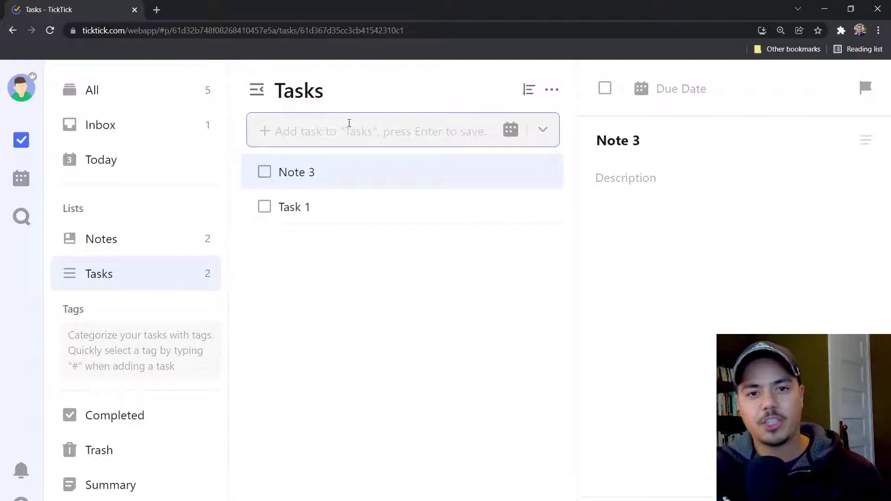
pyautogui.rightClick(325, 173)
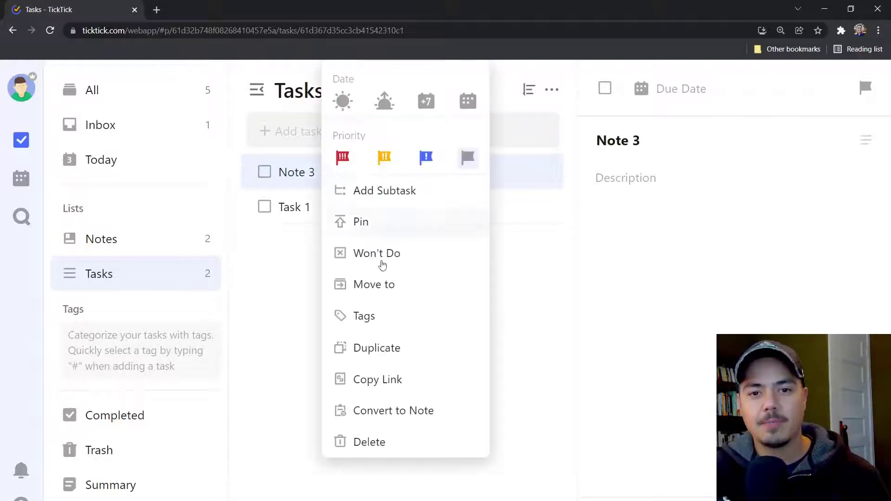
pyautogui.click(408, 415)
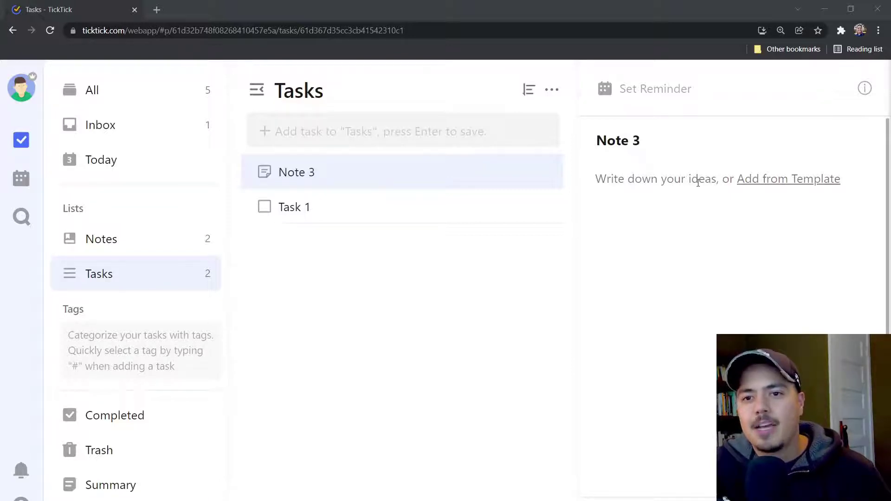
# - Write 'I'm writing a note.' in the body of Note 3
pyautogui.click(667, 181)
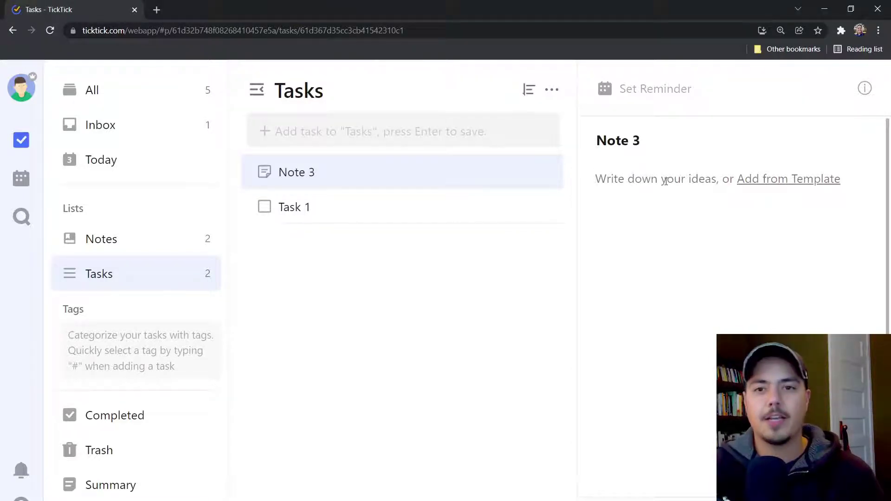
pyautogui.write("I'm writing a note.")
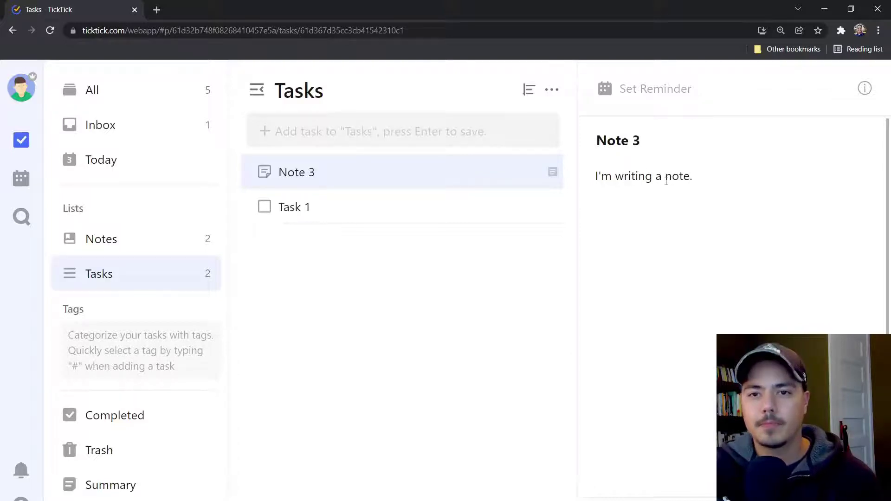
pyautogui.hotkey('alt', 'Tab')
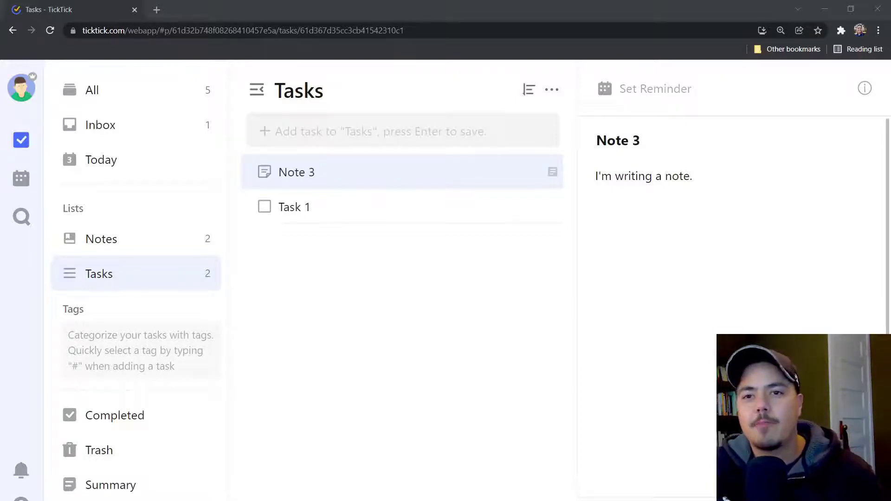
# - Set Note 3's date to January 3 and view it in the Today list
pyautogui.click(657, 90)
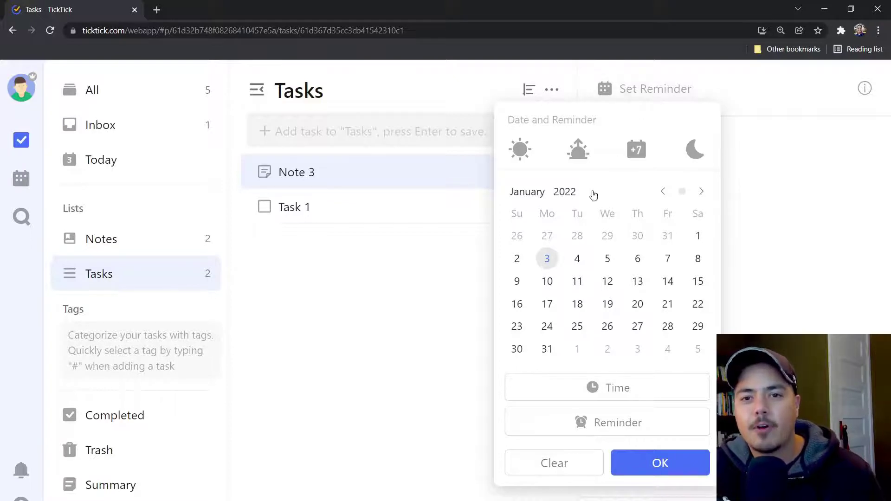
pyautogui.click(548, 260)
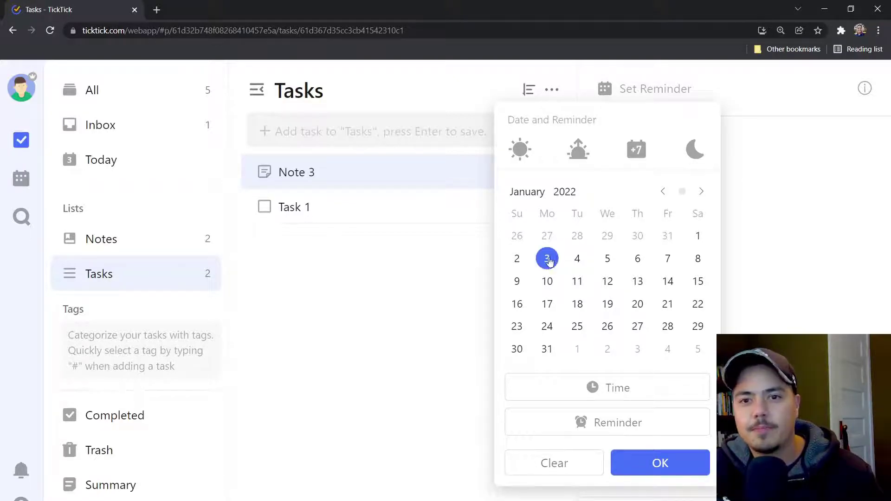
pyautogui.click(650, 468)
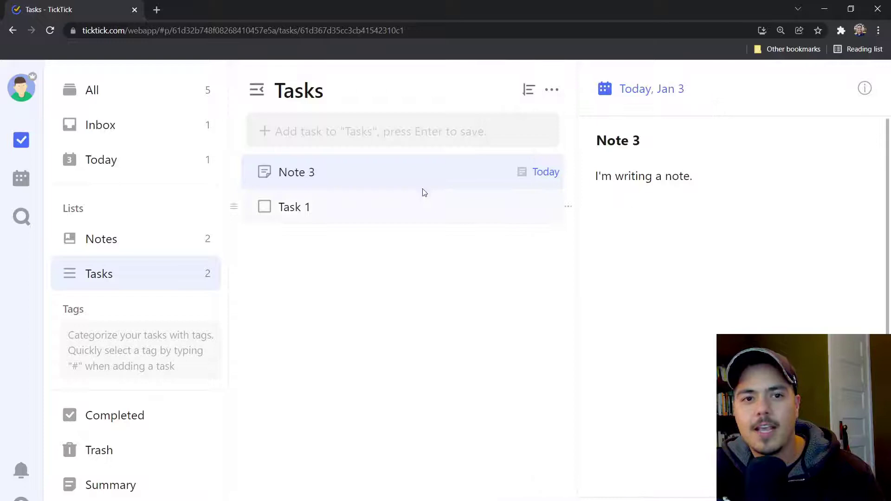
pyautogui.click(106, 166)
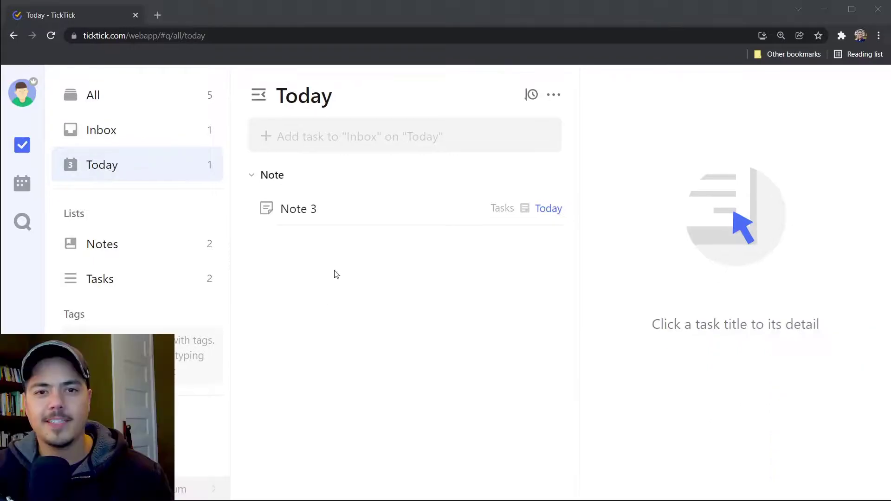
# - Post the comment 'This is a comment.' on Note 3, then close its details
pyautogui.click(351, 210)
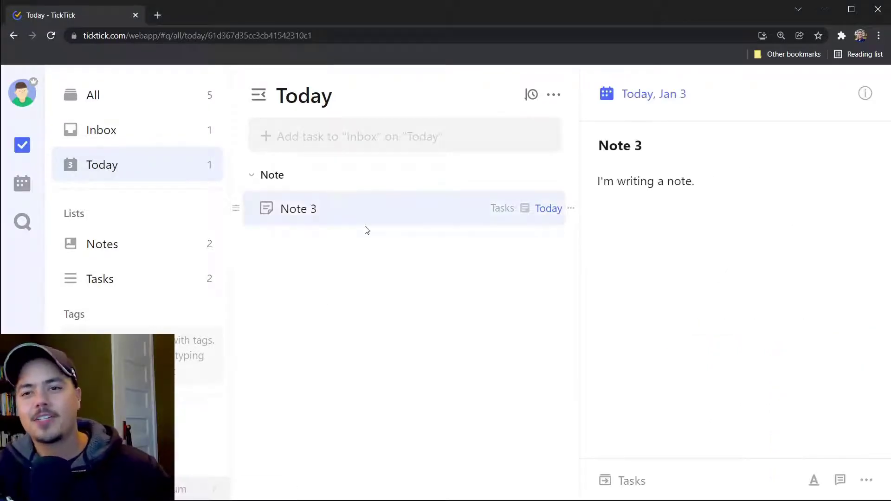
pyautogui.click(865, 481)
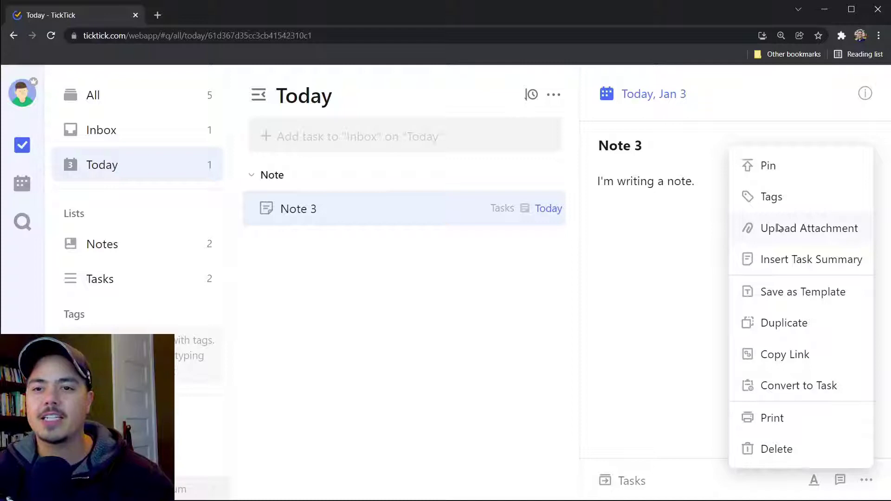
pyautogui.click(694, 254)
pyautogui.click(836, 482)
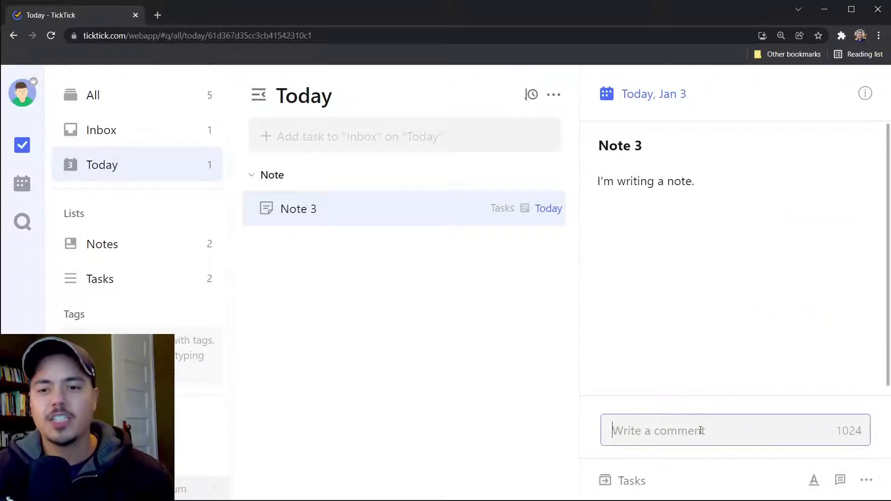
pyautogui.write('This is a com')
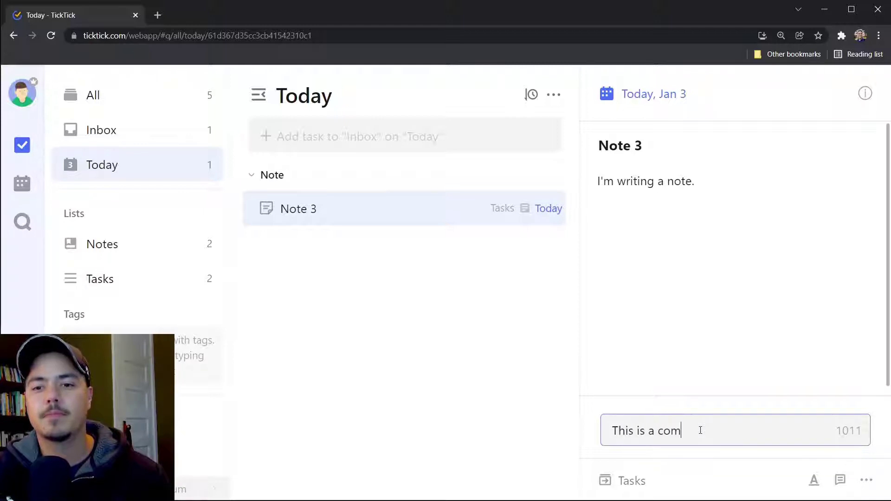
pyautogui.write('ment.')
pyautogui.press('Return')
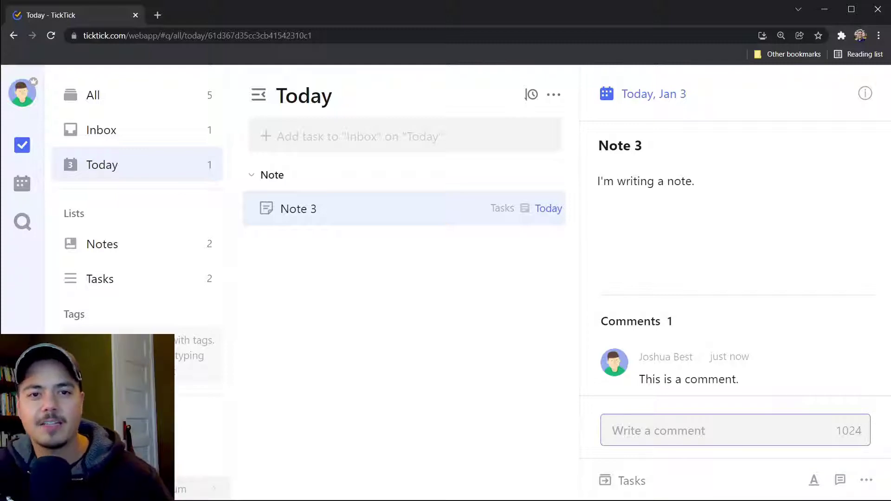
pyautogui.press('Escape')
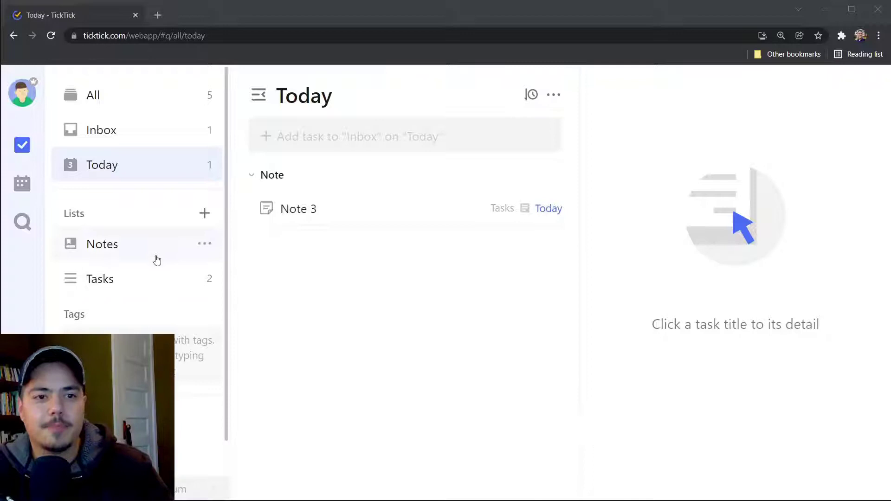
# - Add a note titled 'New Note' to the Notes list
pyautogui.click(143, 249)
pyautogui.click(325, 138)
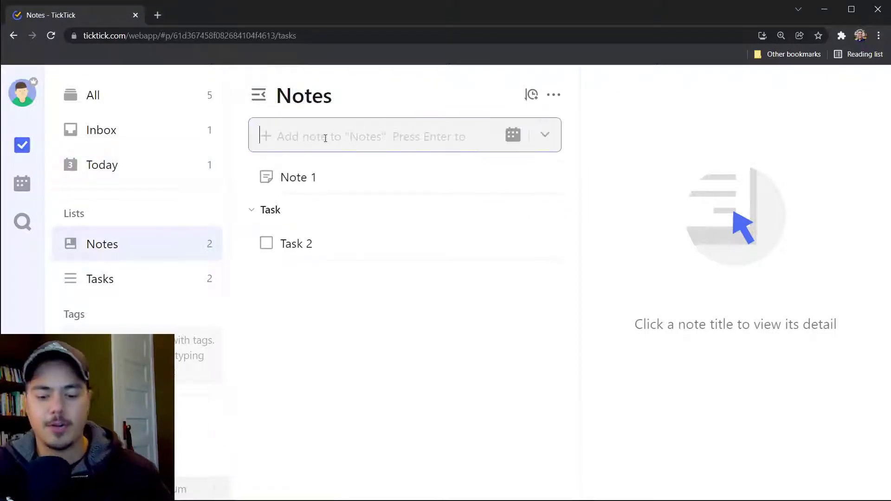
pyautogui.write('New Note')
pyautogui.press('Return')
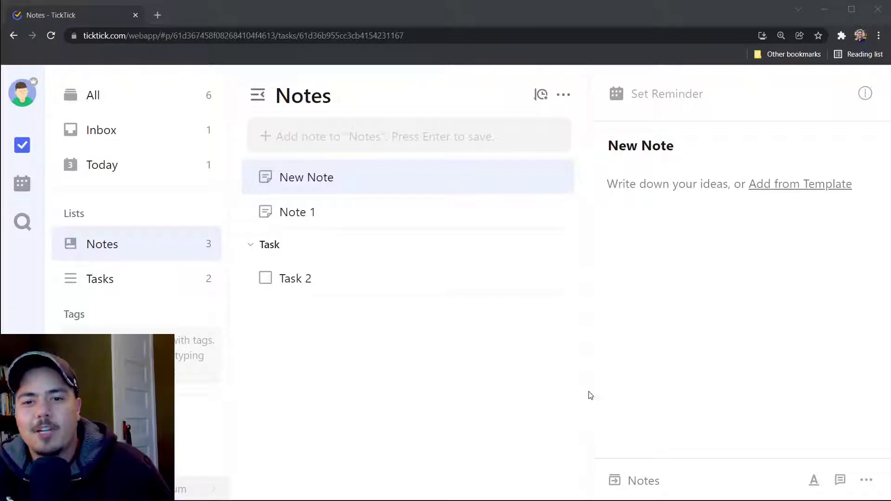
# - Adjust the pane widths and show the note's text formatting toolbar
pyautogui.moveTo(590, 391); pyautogui.dragTo(520, 400)
pyautogui.moveTo(582, 396)
pyautogui.mouseDown()
pyautogui.moveTo(618, 391)
pyautogui.moveTo(567, 398)
pyautogui.mouseUp()
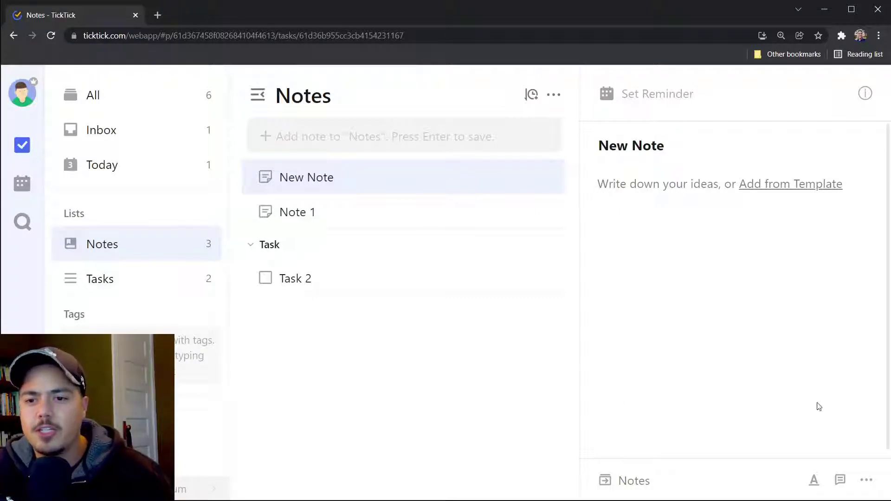
pyautogui.click(814, 481)
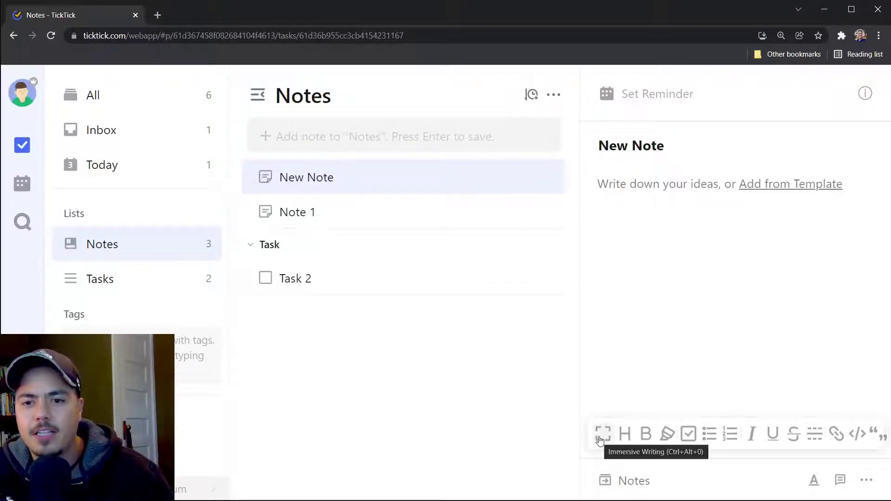
# - Switch New Note into Immersive Writing full-window mode
pyautogui.click(602, 434)
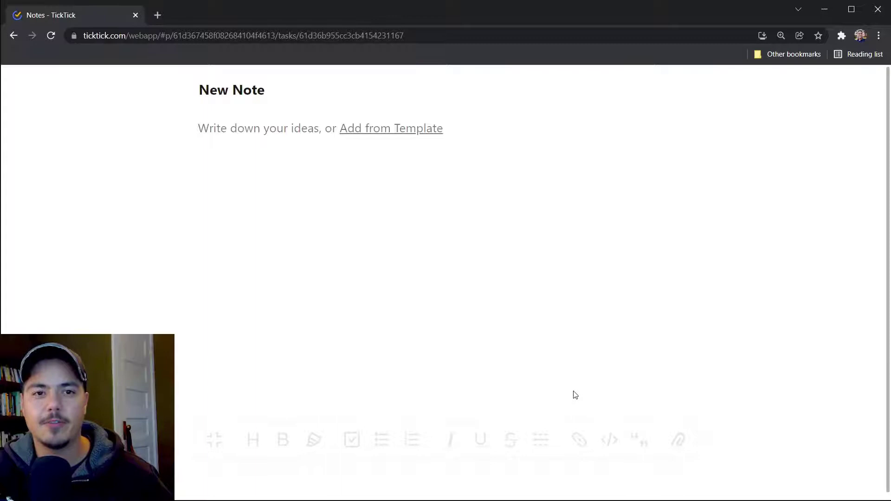
pyautogui.moveTo(229, 445)
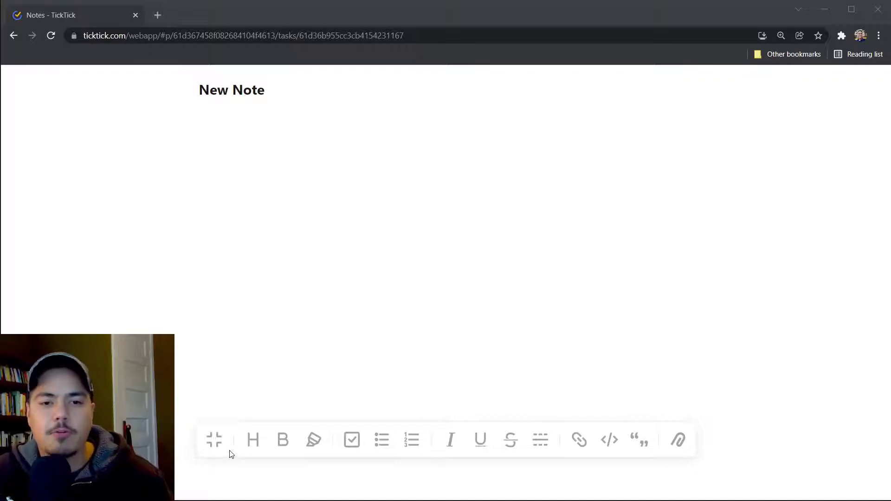
# - Add a Heading 1 line reading 'Heading 1' to New Note
pyautogui.click(252, 444)
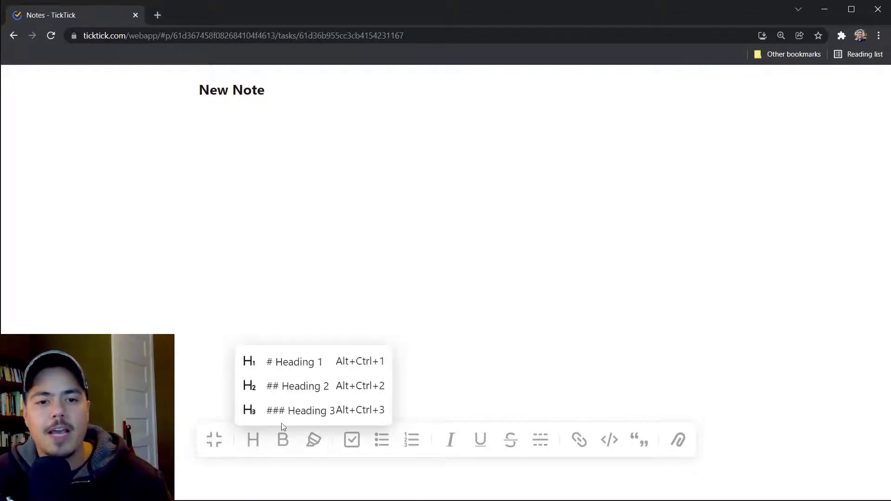
pyautogui.click(291, 371)
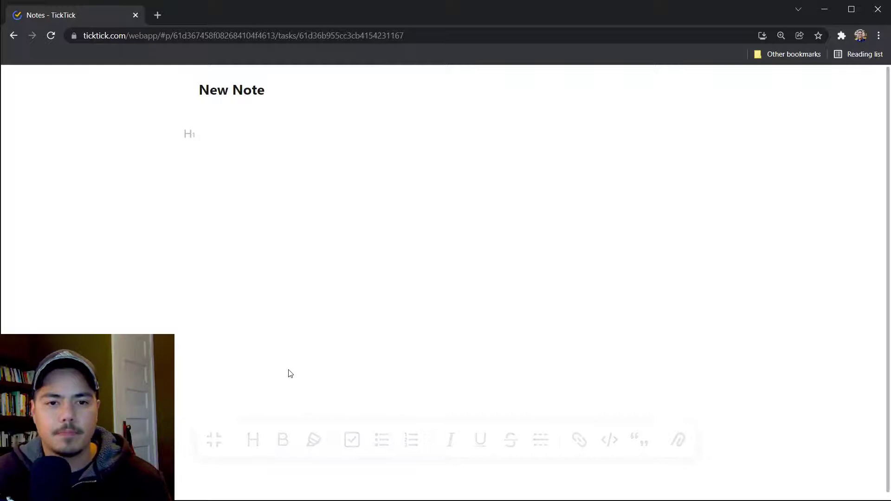
pyautogui.write('Heading 1')
pyautogui.press('Return')
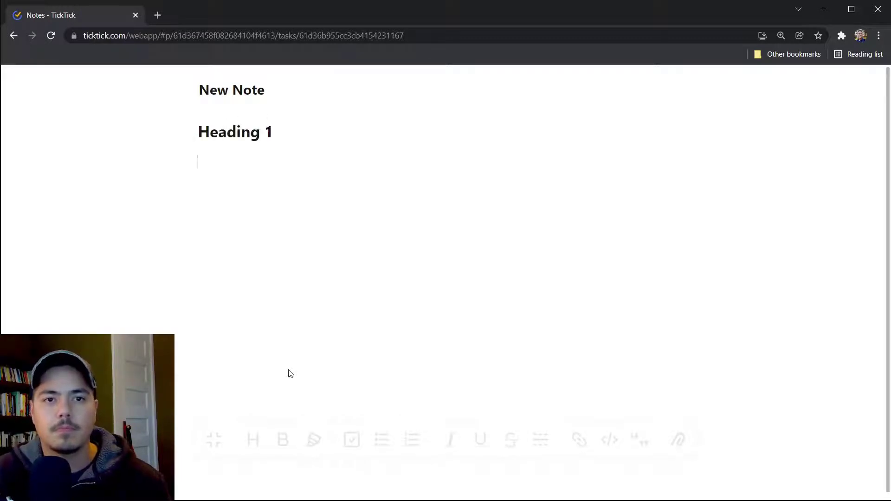
# - Add the line 'Make text bold italic' with 'bold' in bold and 'italic' italicised
pyautogui.write('Make text')
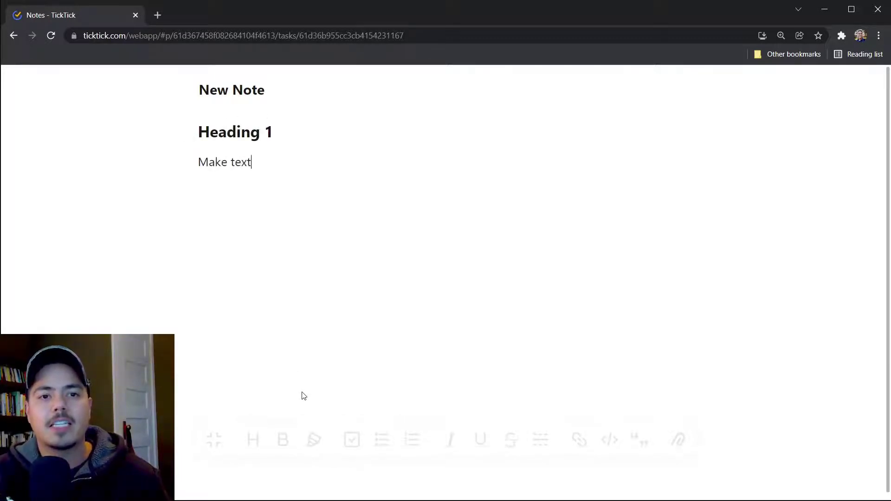
pyautogui.write(' bold')
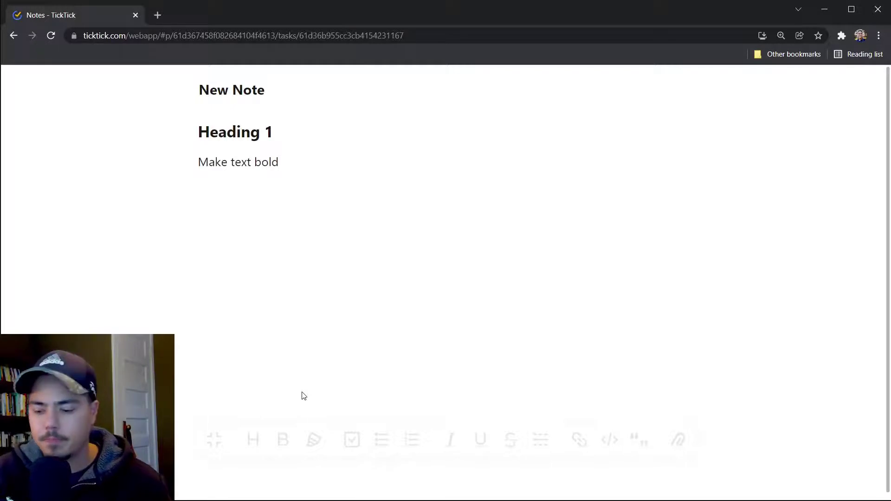
pyautogui.hotkey('shift', 'Left')
pyautogui.hotkey('shift', 'Left')
pyautogui.hotkey('shift', 'Left')
pyautogui.hotkey('shift', 'Left')
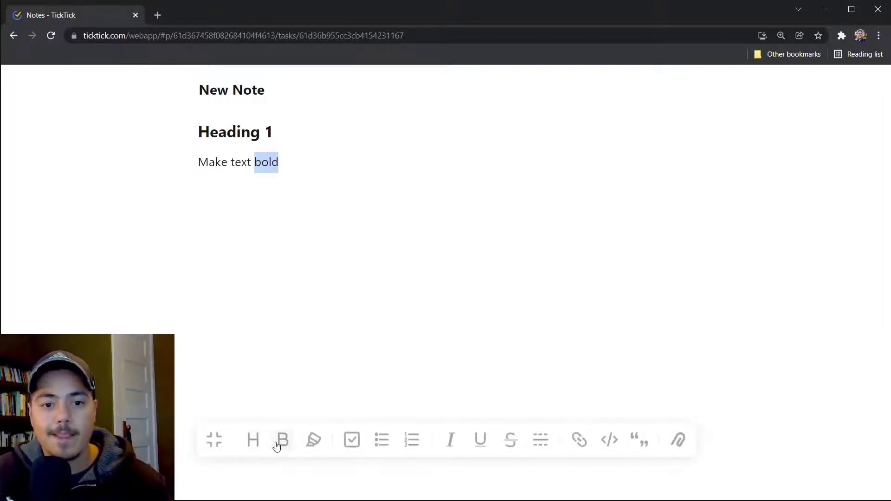
pyautogui.click(278, 441)
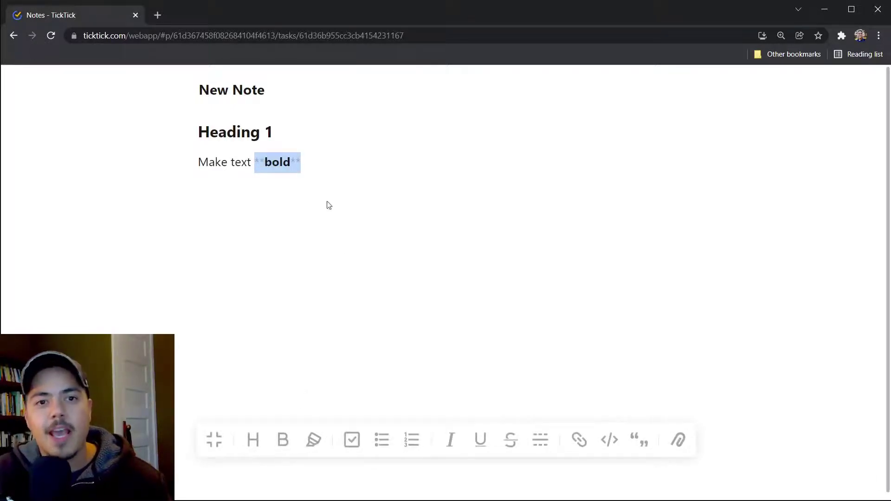
pyautogui.click(307, 166)
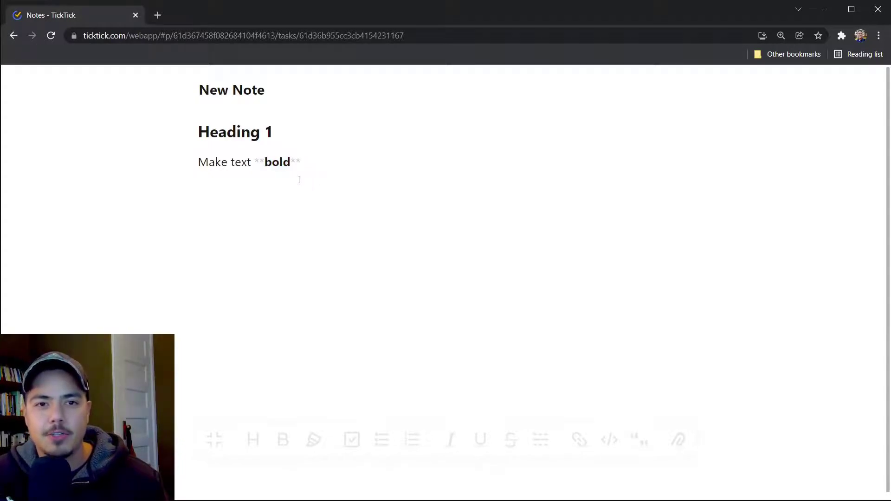
pyautogui.write('*italic*')
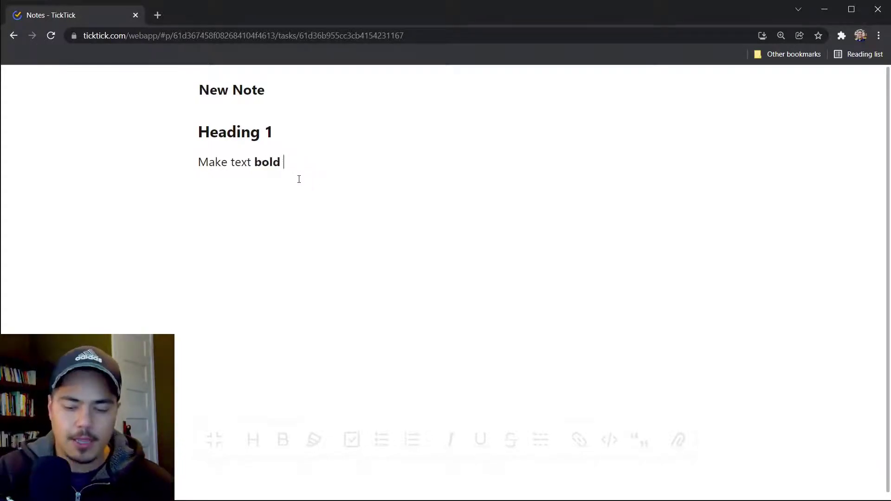
pyautogui.press('Return')
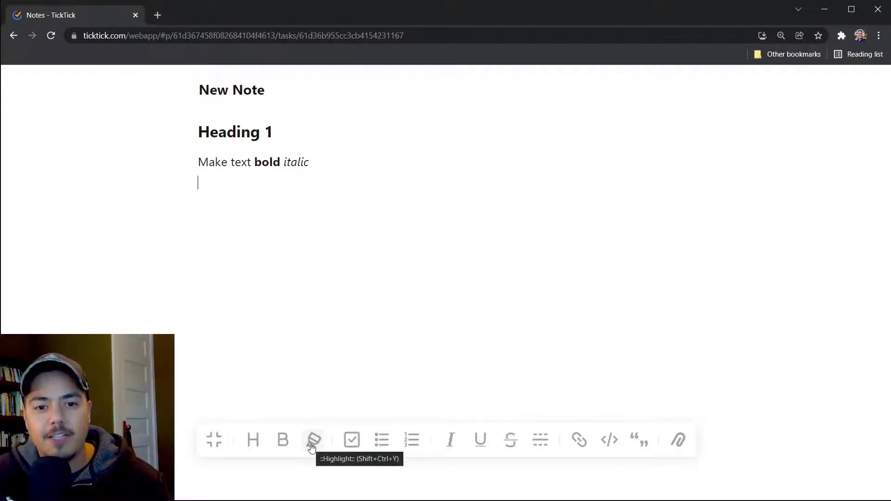
# - Highlight the bold-italic line yellow and add a checklist of Item 1, Item 2, Item 3
pyautogui.moveTo(318, 163); pyautogui.dragTo(177, 167)
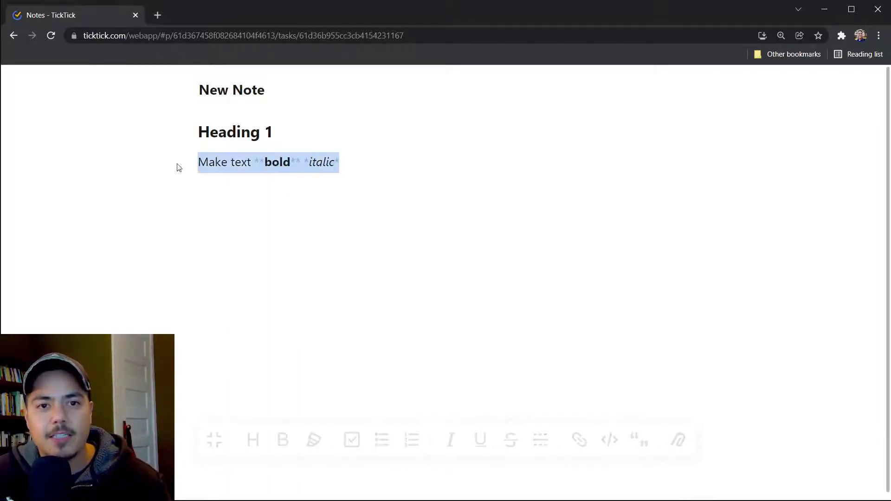
pyautogui.click(314, 440)
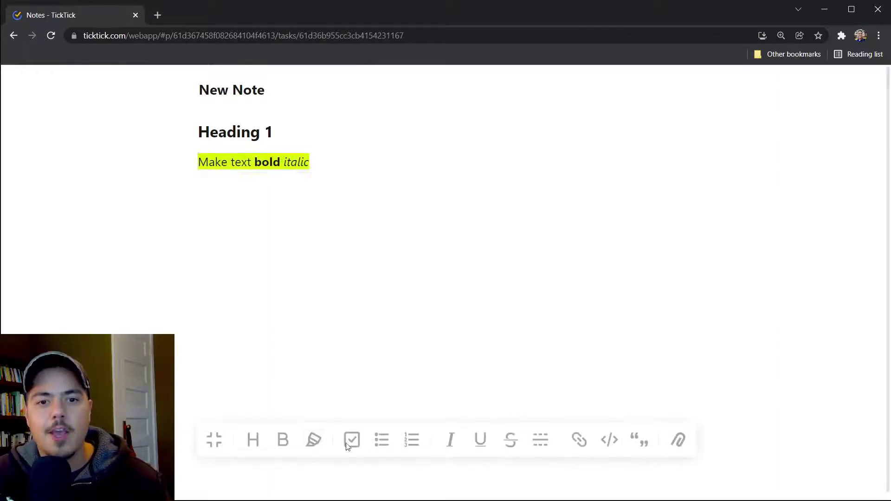
pyautogui.click(353, 441)
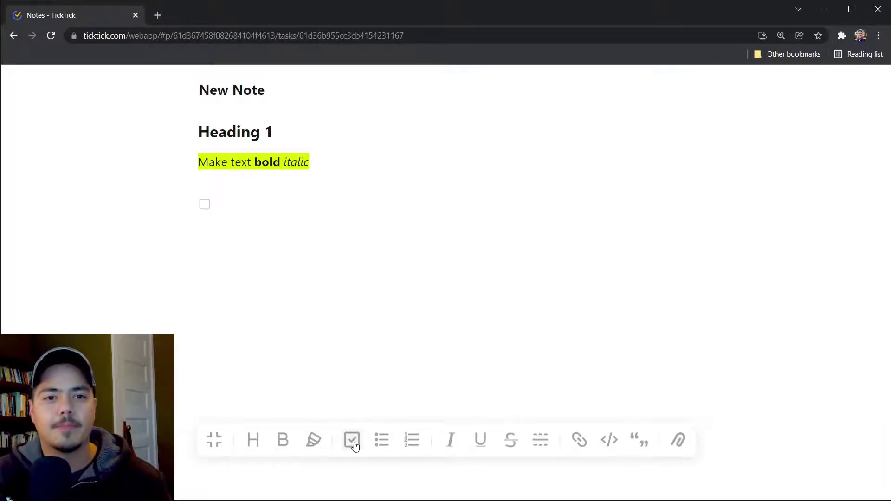
pyautogui.write('Item 1')
pyautogui.press('Return')
pyautogui.write('Item 2')
pyautogui.press('Return')
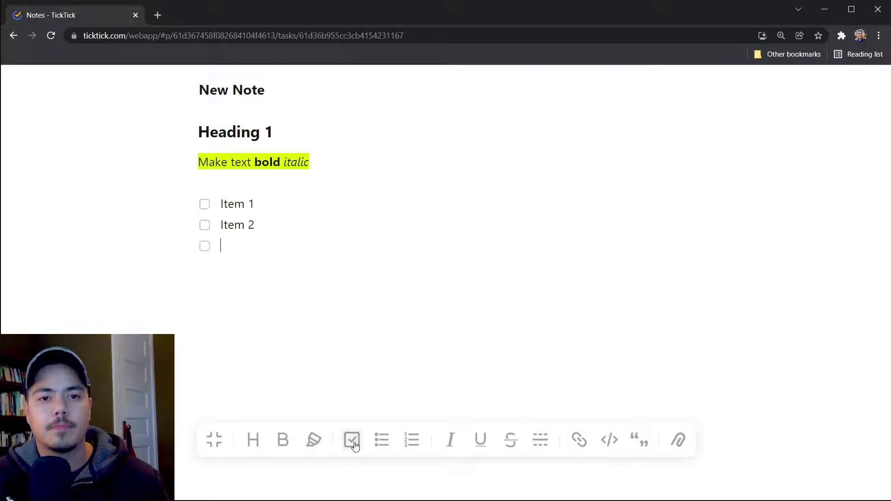
pyautogui.write('Item 3')
pyautogui.press('Return')
pyautogui.press('Return')
# - Add a bulleted list with Item 1, Item 2 and Item 3
pyautogui.click(381, 440)
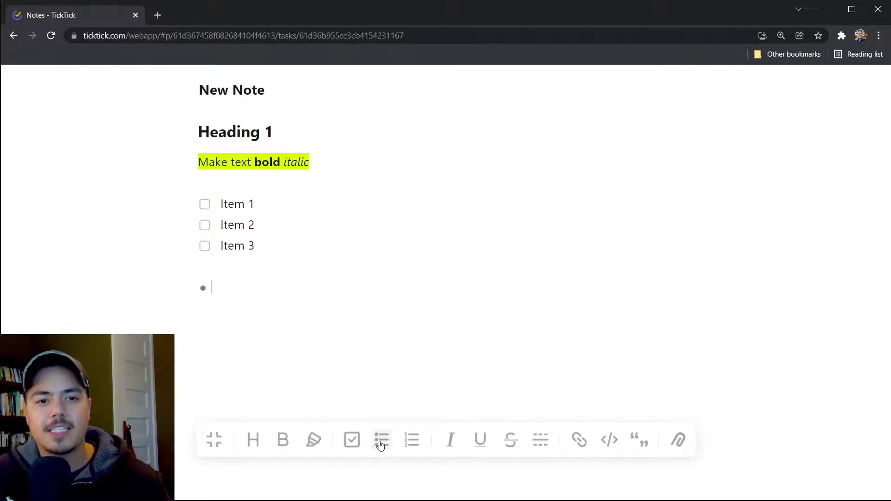
pyautogui.write('Item 1')
pyautogui.press('Return')
pyautogui.write('Item 2')
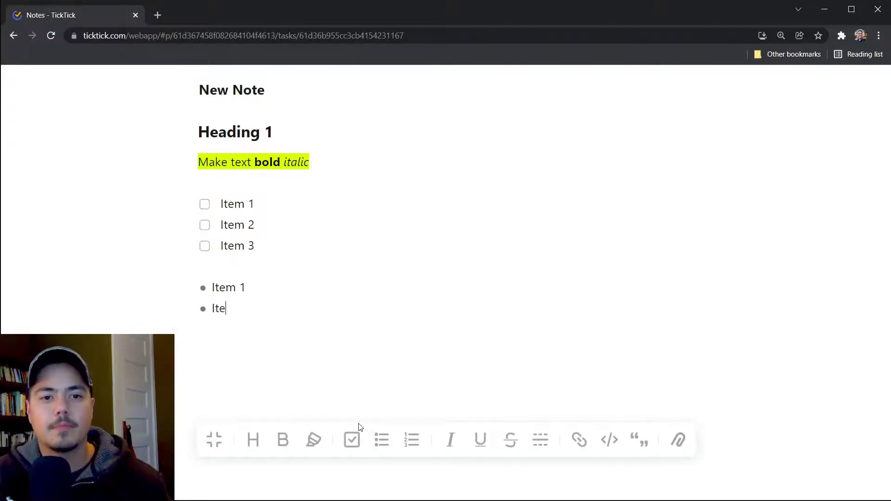
pyautogui.press('Return')
pyautogui.write('Item 3')
pyautogui.press('Return')
pyautogui.press('Return')
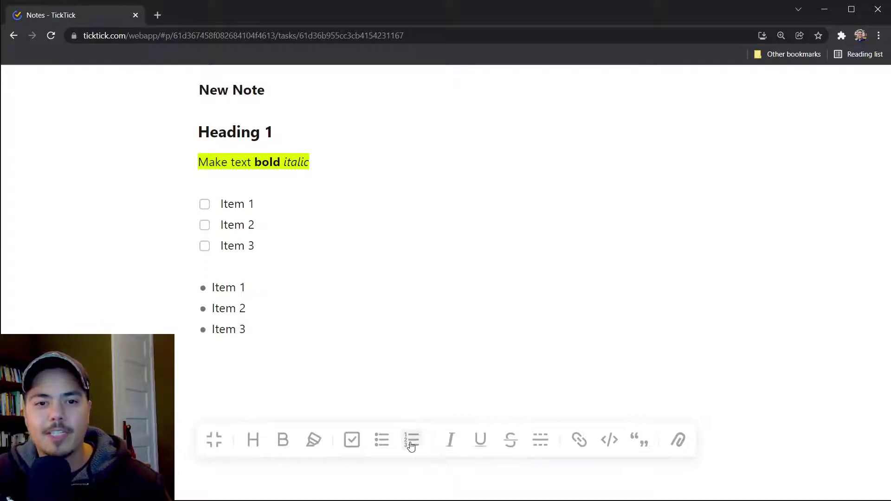
# - Add a numbered list 'Number One', 'Number Two', then an italic line 'Italic'
pyautogui.click(403, 443)
pyautogui.write('Number One')
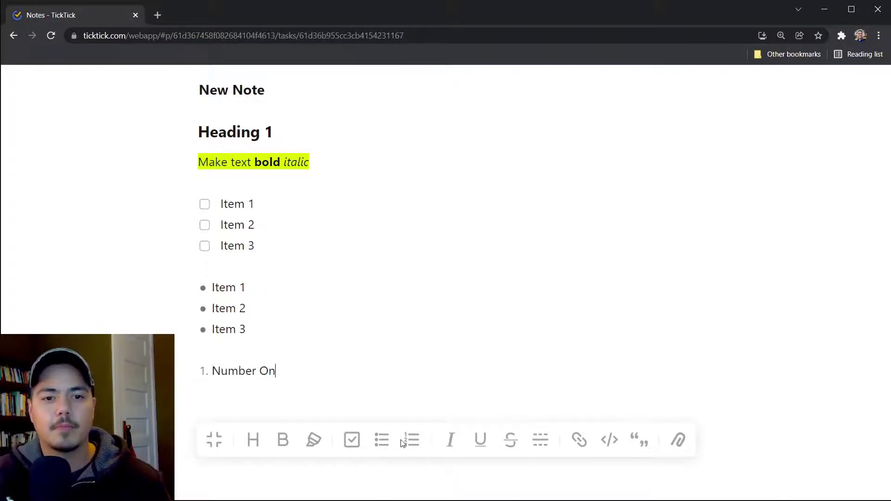
pyautogui.press('Return')
pyautogui.write('Number Two')
pyautogui.press('Return')
pyautogui.press('Return')
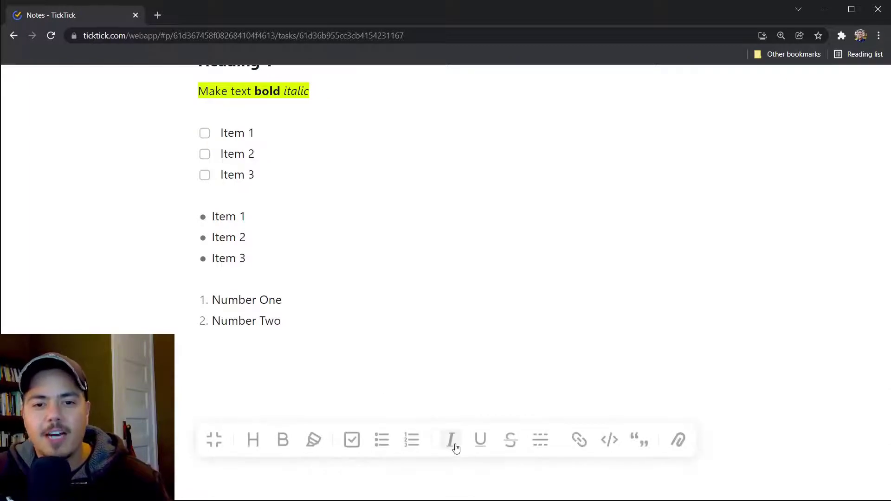
pyautogui.write('/f')
pyautogui.write('Italic')
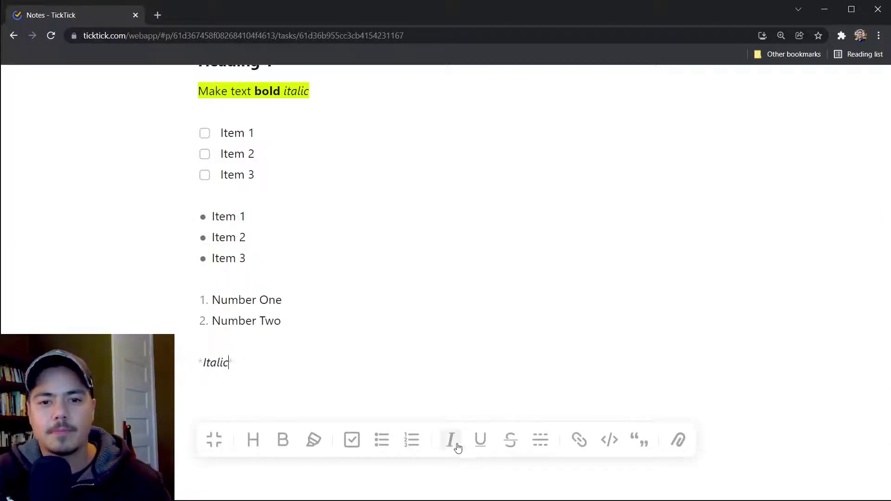
# - Add an underlined line reading 'Underline' below the Italic line
pyautogui.click(481, 440)
pyautogui.write('Underline~')
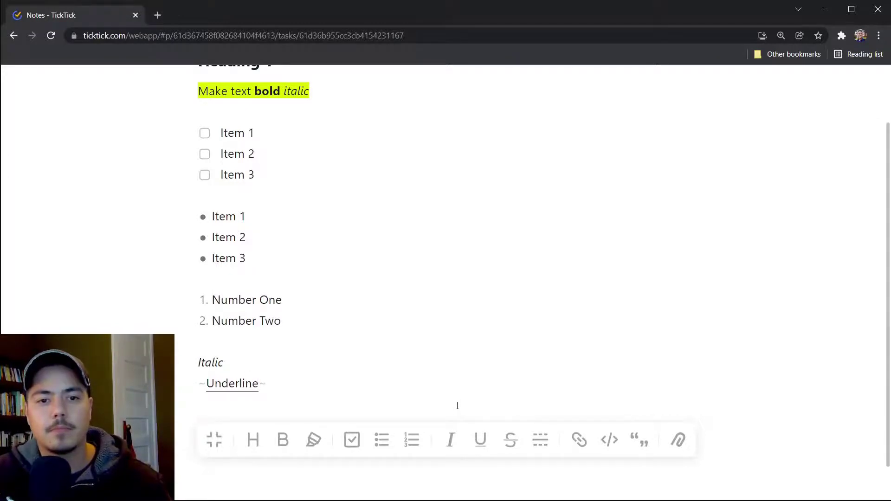
pyautogui.press('Return')
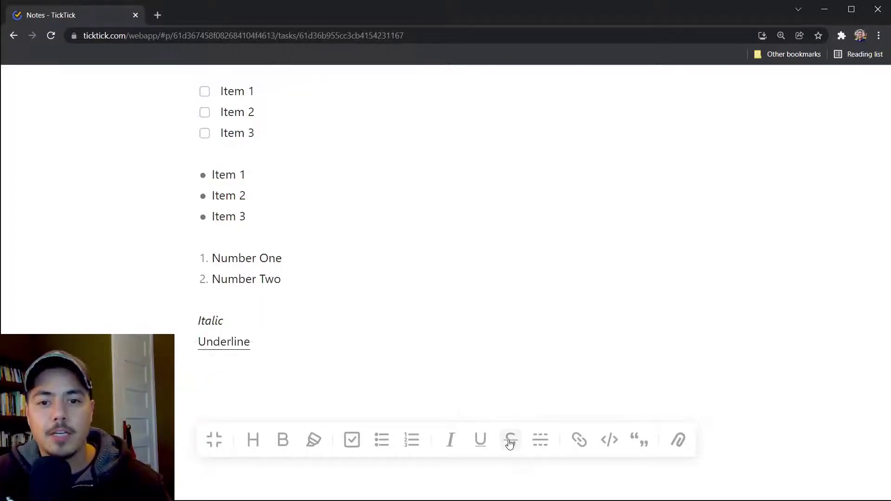
# - Add a struck-through 'Strikethrough' line, a divider, then paste 'This is a link to TickTick'
pyautogui.click(509, 441)
pyautogui.write('Striketh')
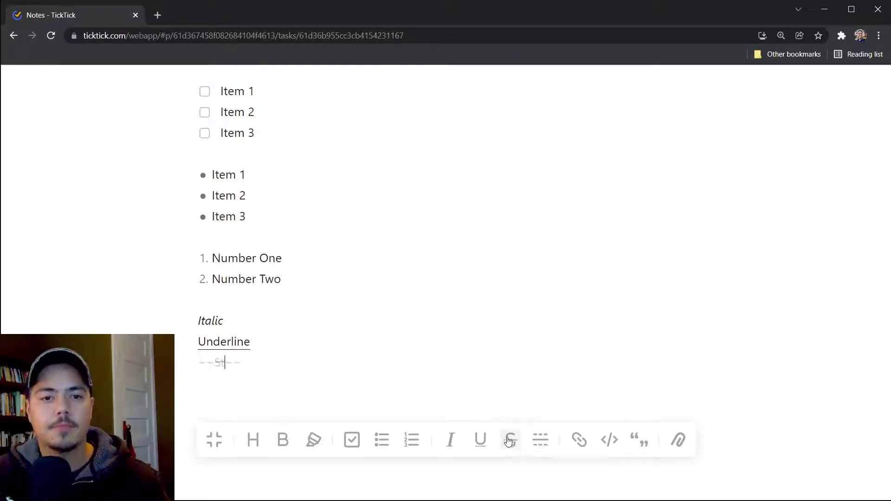
pyautogui.write('rough')
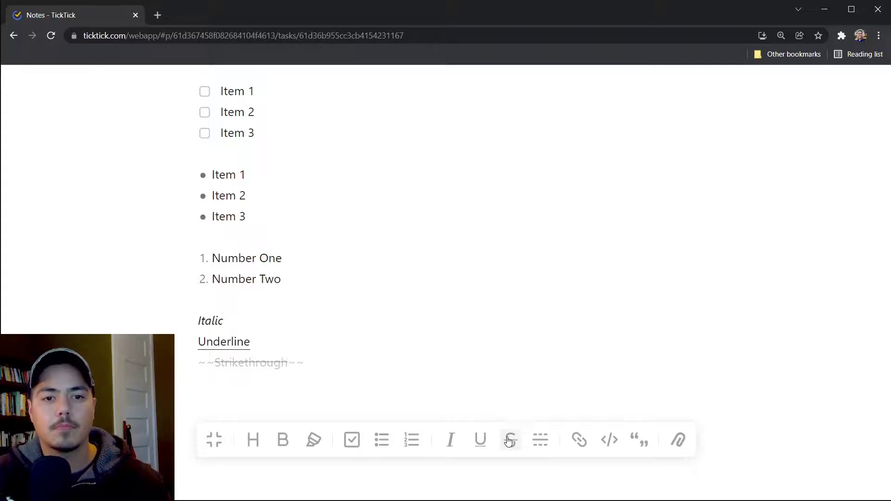
pyautogui.press('Return')
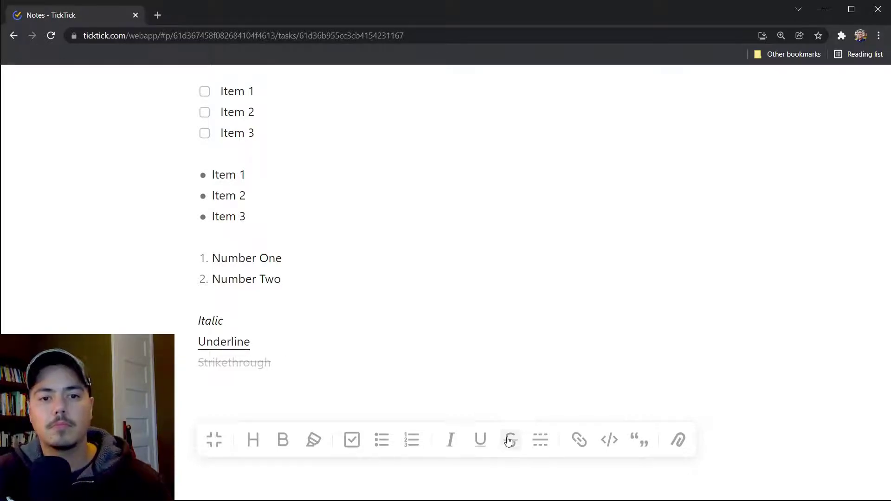
pyautogui.click(540, 441)
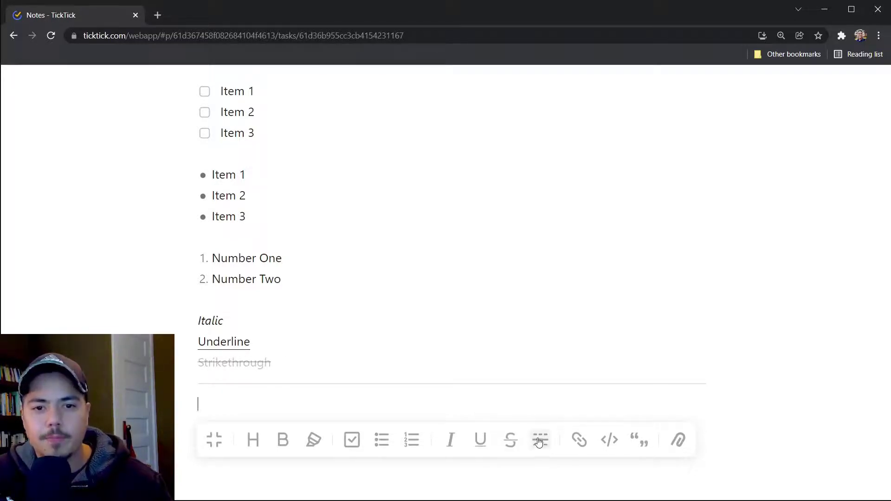
pyautogui.write('This is a link to TickTick')
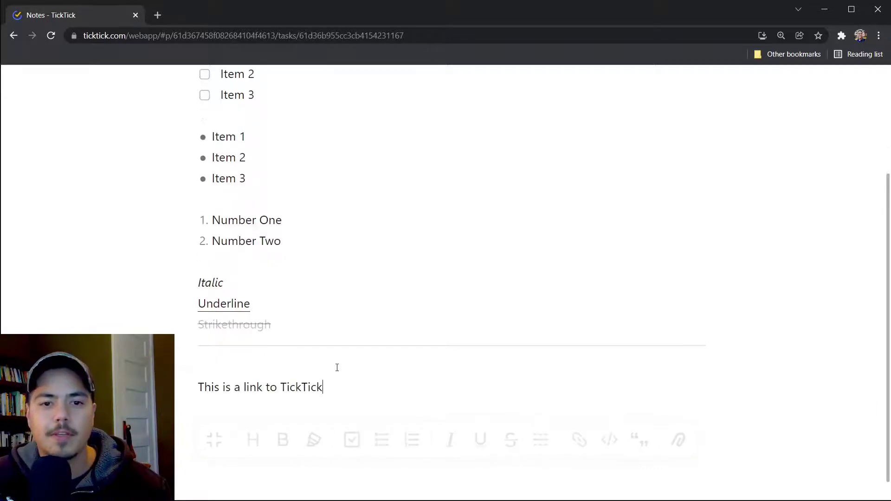
pyautogui.moveTo(340, 384); pyautogui.dragTo(282, 387)
pyautogui.click(575, 440)
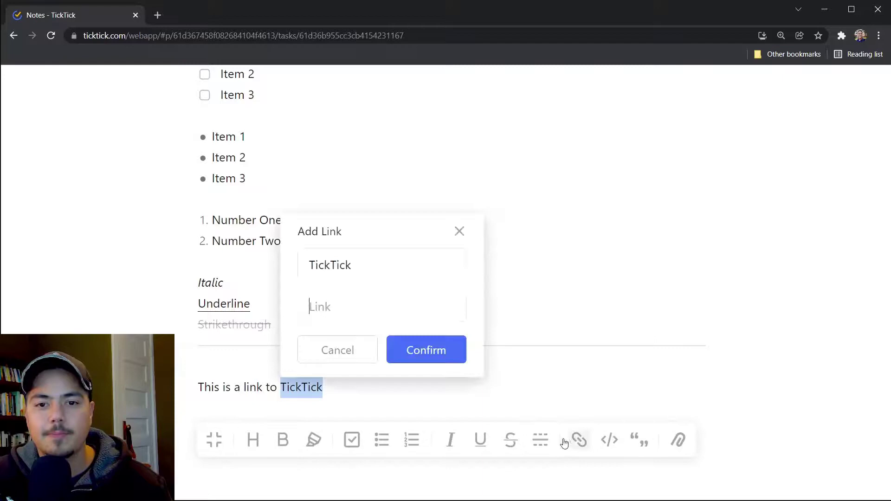
pyautogui.write('http:')
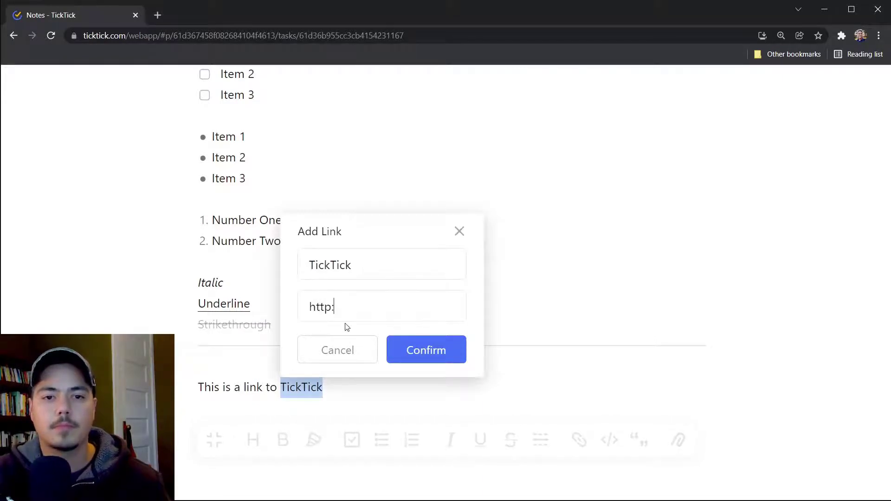
pyautogui.write('//ticktick.com')
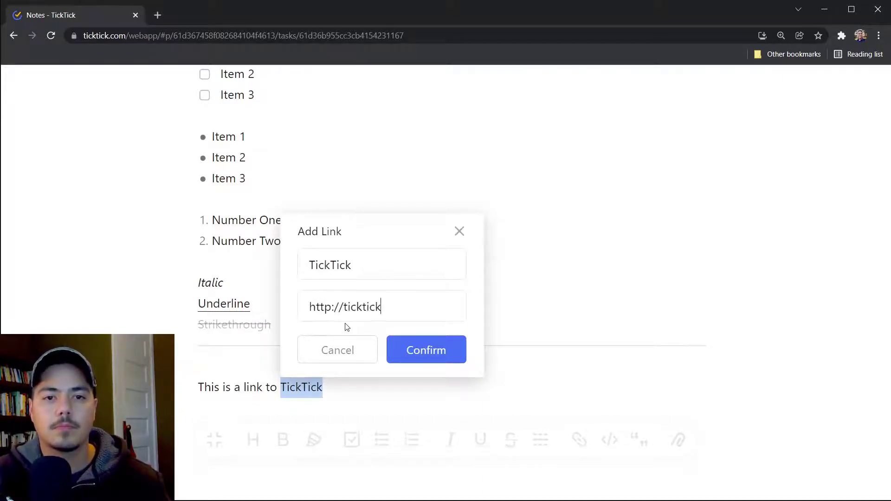
# - Confirm the TickTick link and add the inline code snippet <html> below it
pyautogui.click(401, 353)
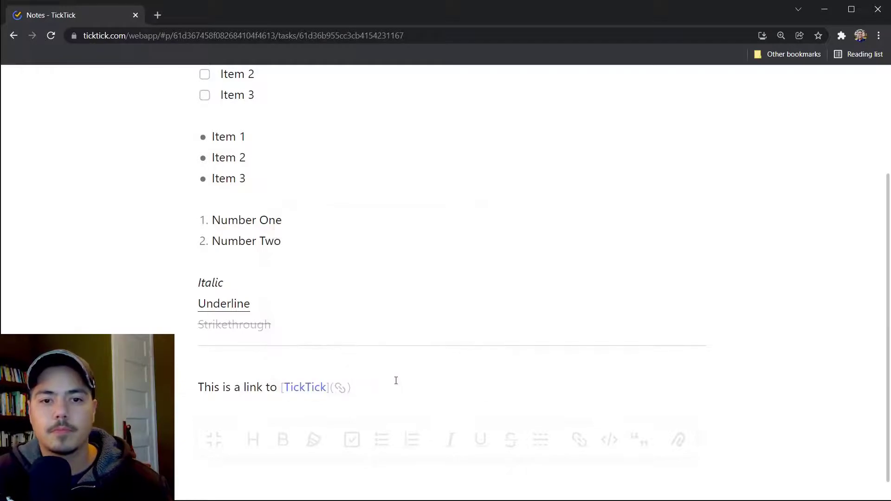
pyautogui.scroll(-1, 603, 446)
pyautogui.click(603, 443)
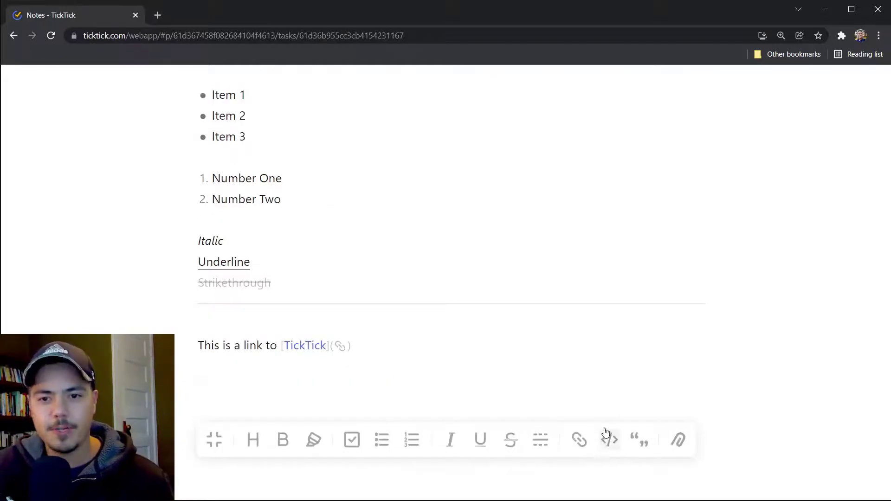
pyautogui.write('<html>')
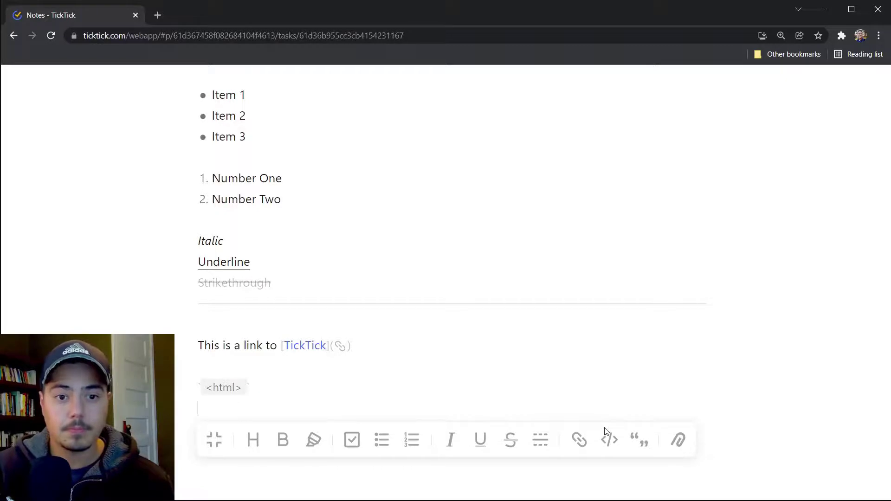
# - Add a quote block reading 'To be or not to be.'
pyautogui.scroll(-1, 594, 429)
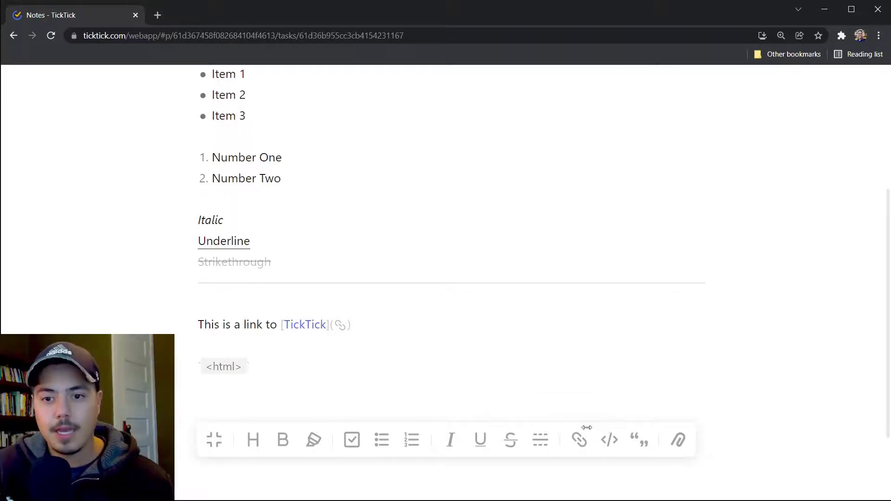
pyautogui.click(632, 444)
pyautogui.write('To be')
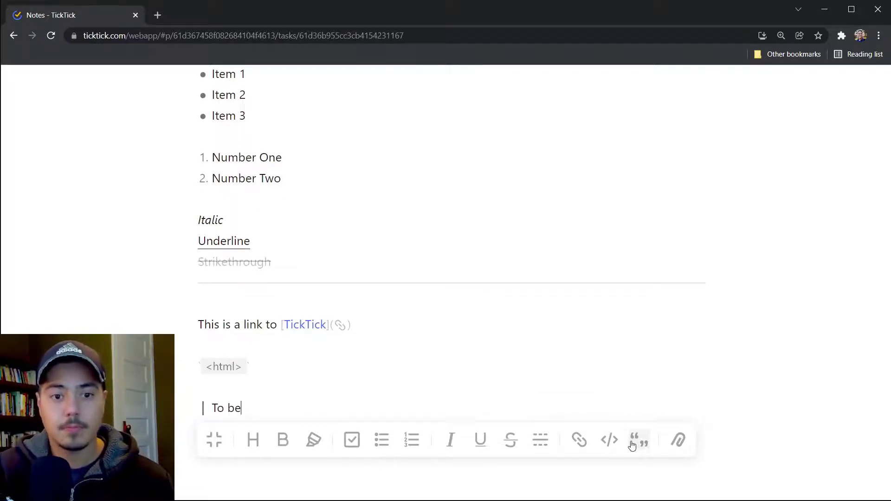
pyautogui.write(' or not to be')
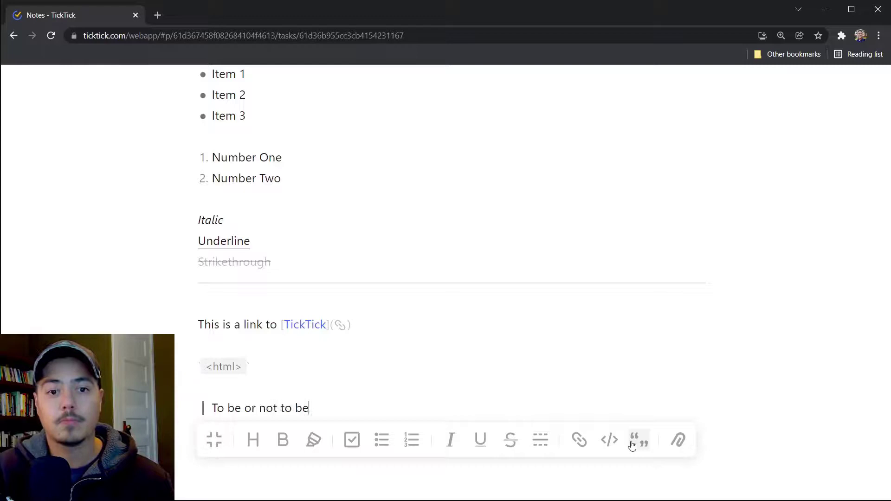
pyautogui.write('.')
pyautogui.scroll(-2, 678, 447)
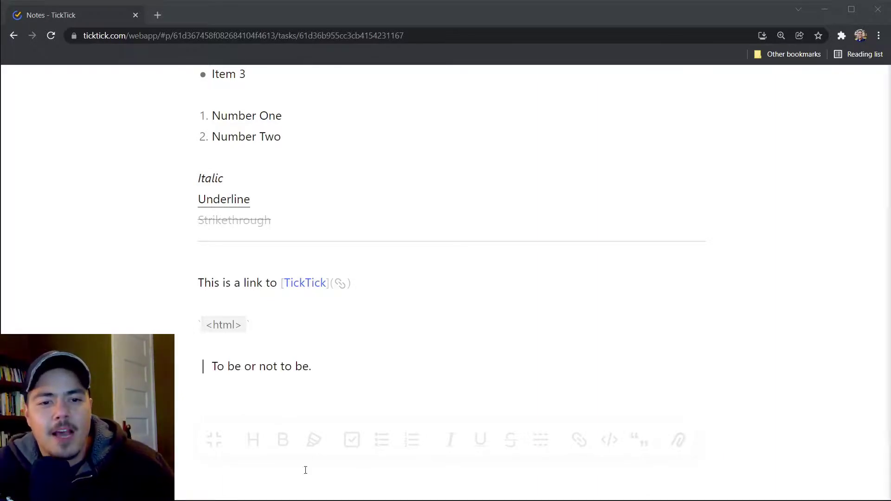
# - Leave full-screen note editing and set Task 2's priority to Medium
pyautogui.click(218, 443)
pyautogui.click(218, 442)
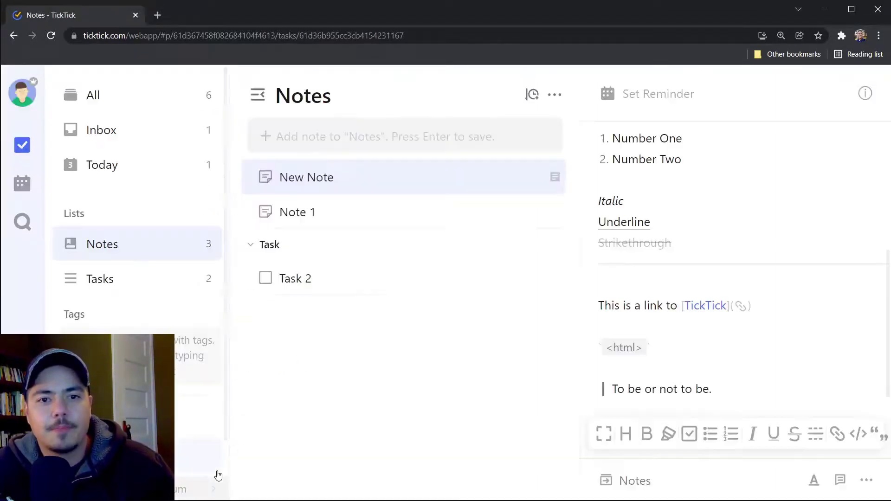
pyautogui.click(329, 286)
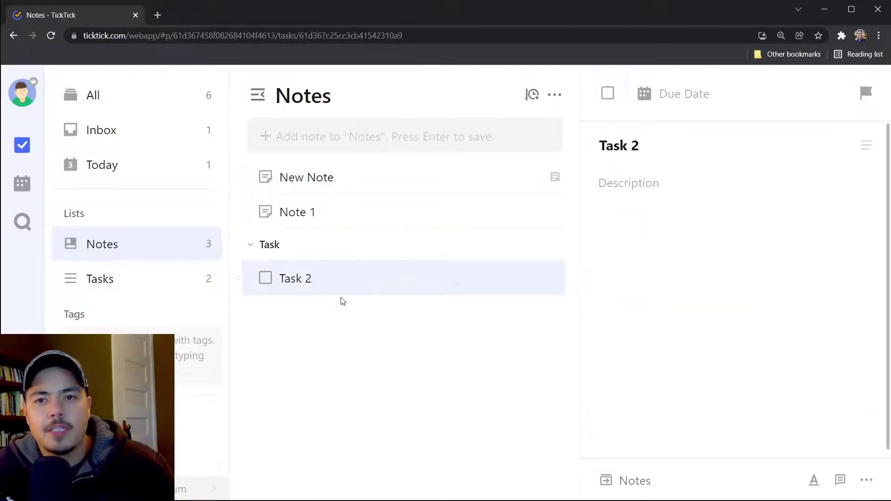
pyautogui.click(864, 100)
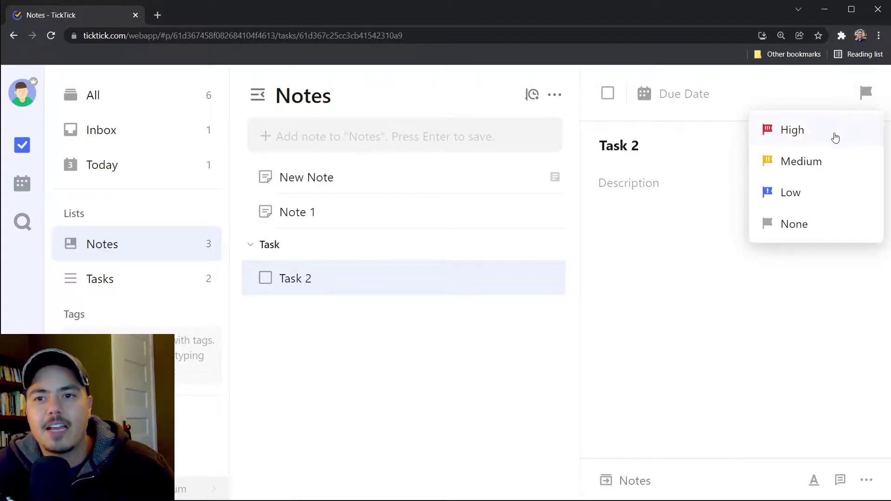
pyautogui.click(813, 166)
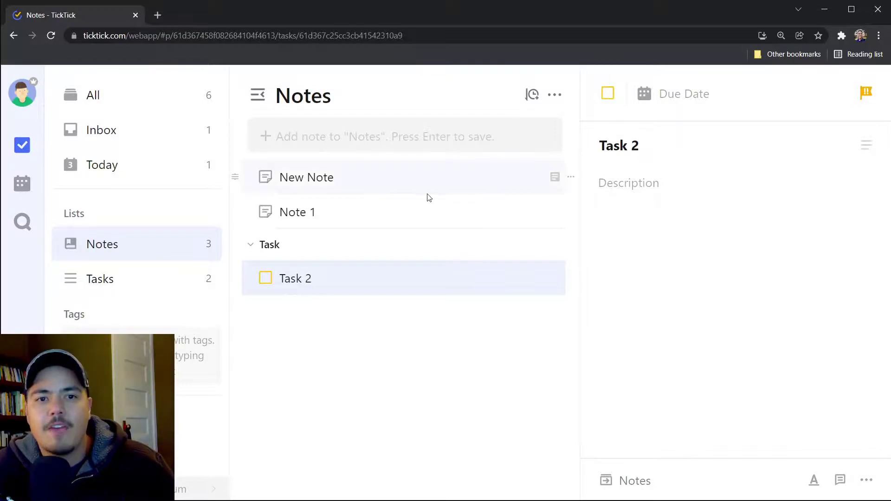
# - View New Note's word count and created/modified dates, then return to Task 2
pyautogui.click(391, 186)
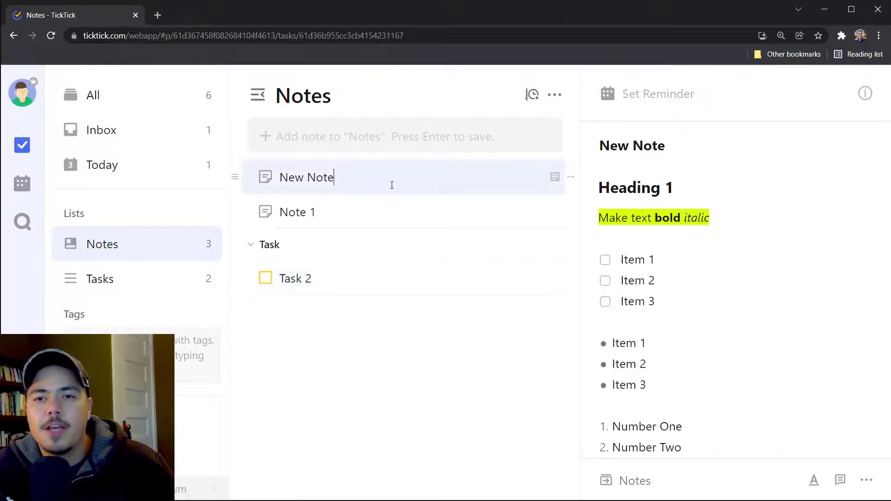
pyautogui.click(863, 100)
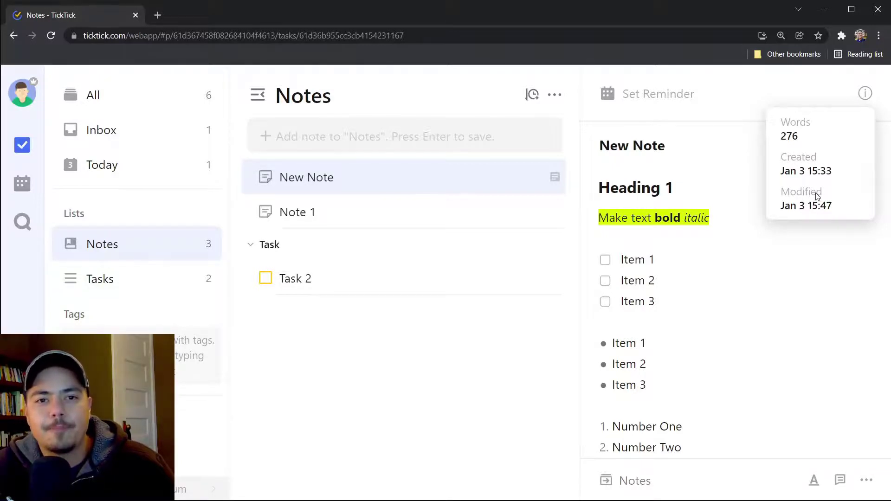
pyautogui.click(295, 279)
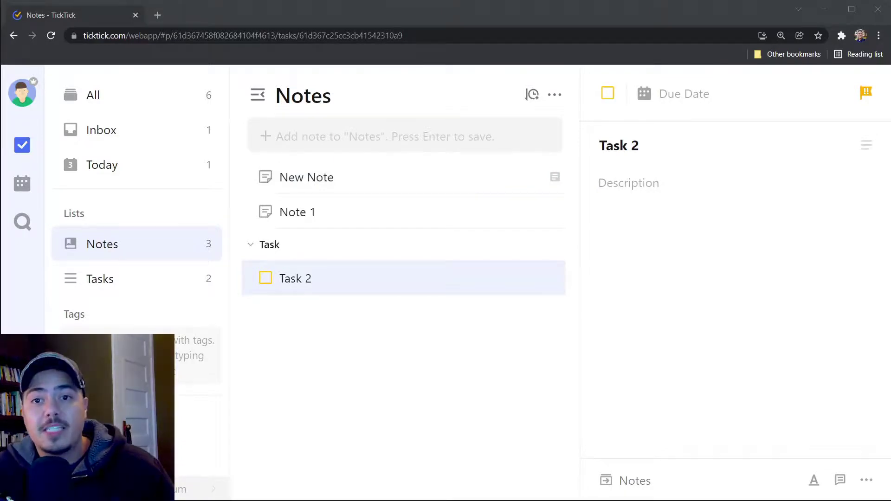
# - Add a subtask named 'Subtask' under Task 2 and discard the extra empty subtask row
pyautogui.rightClick(344, 285)
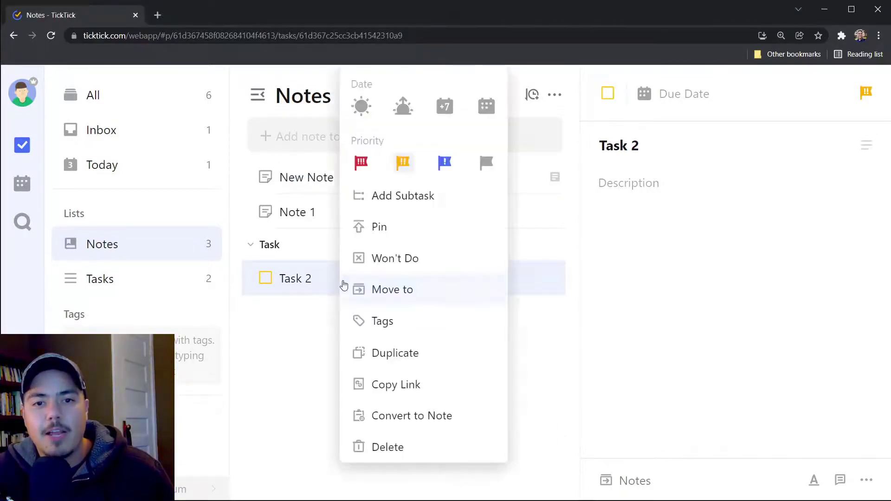
pyautogui.click(404, 204)
pyautogui.write('S')
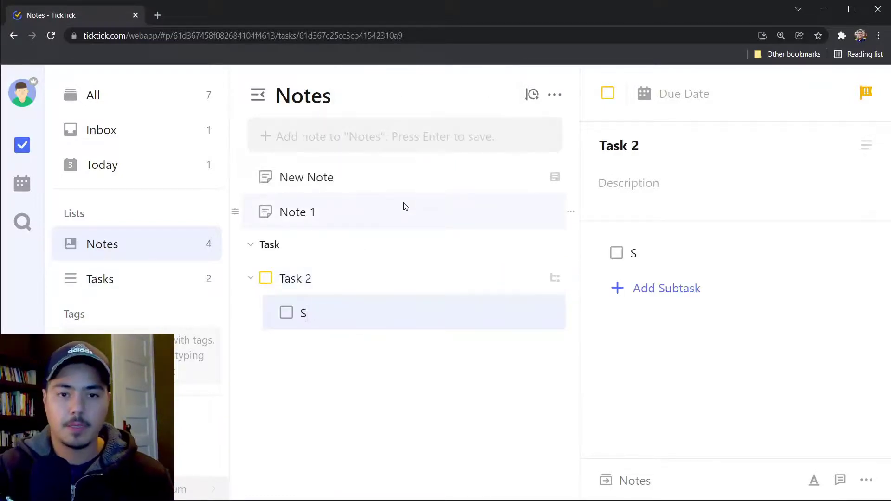
pyautogui.write('ubtask')
pyautogui.press('Return')
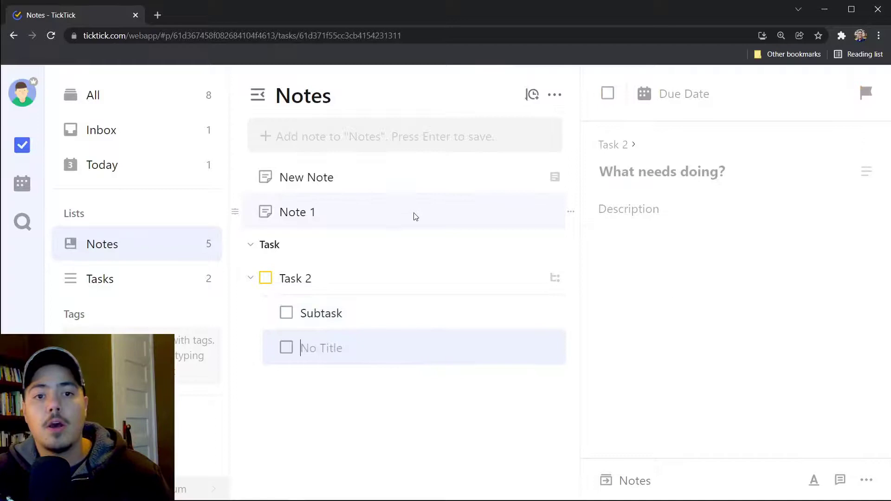
pyautogui.rightClick(336, 181)
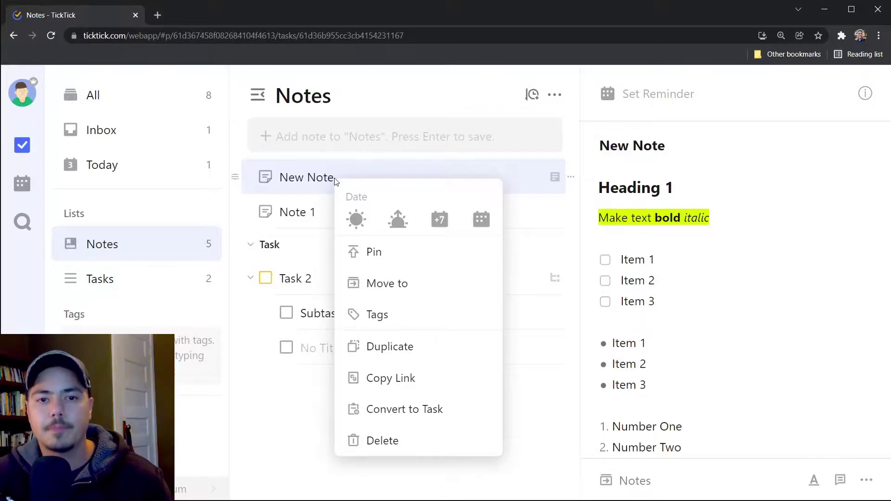
pyautogui.press('Escape')
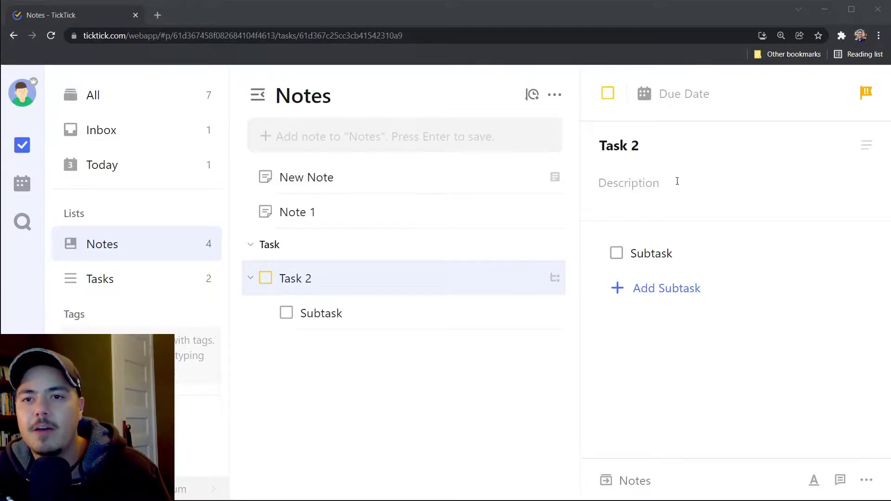
# - Switch Task 2's description to checklist mode, then open New Note
pyautogui.click(863, 146)
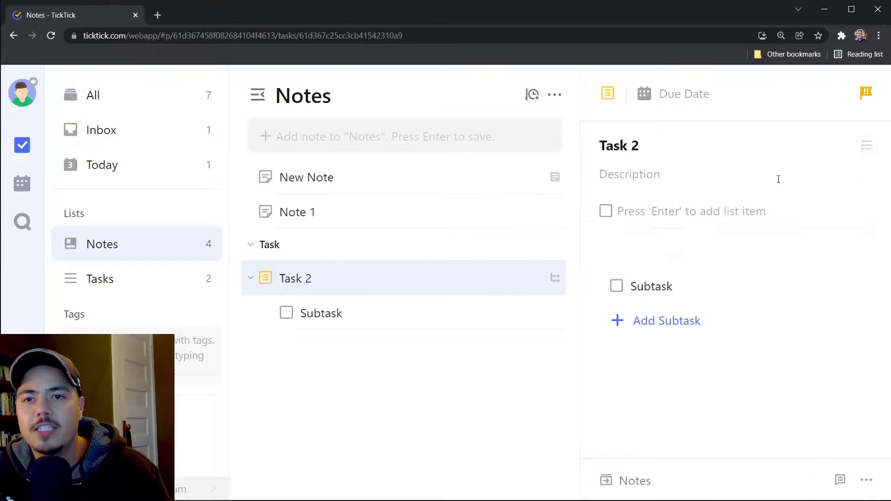
pyautogui.click(678, 211)
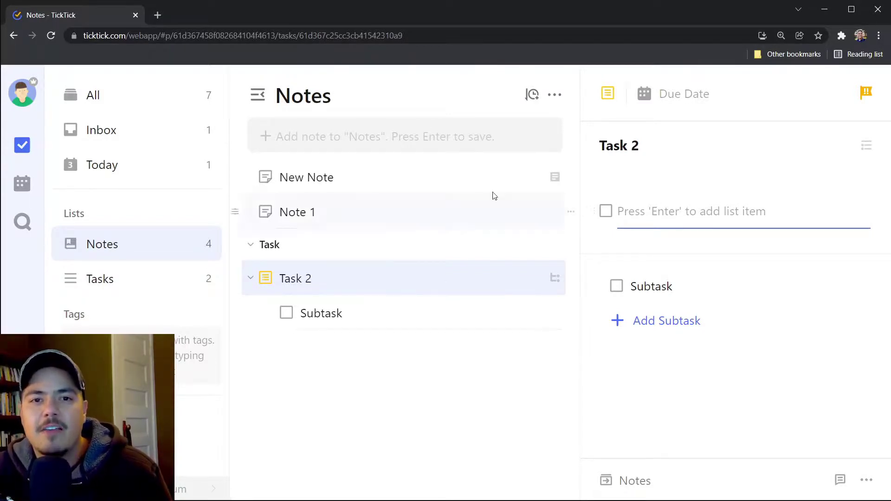
pyautogui.click(364, 188)
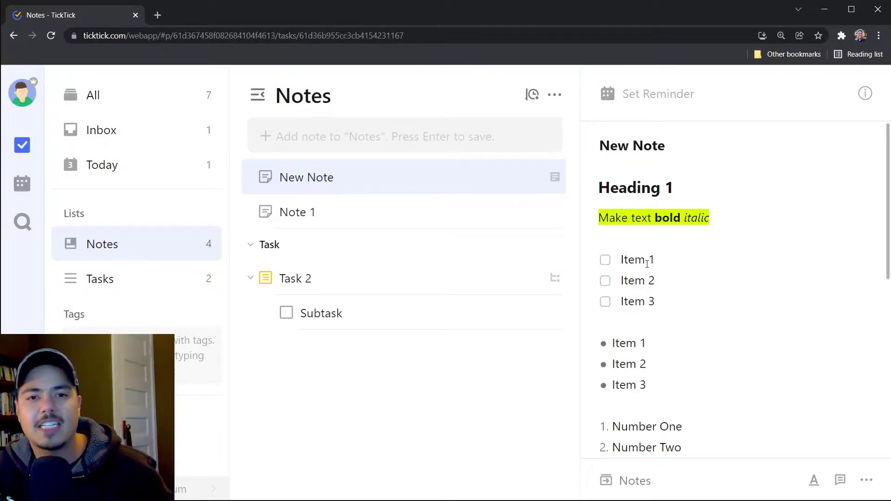
# - Copy a link to New Note from its more-options menu
pyautogui.scroll(-5, 647, 264)
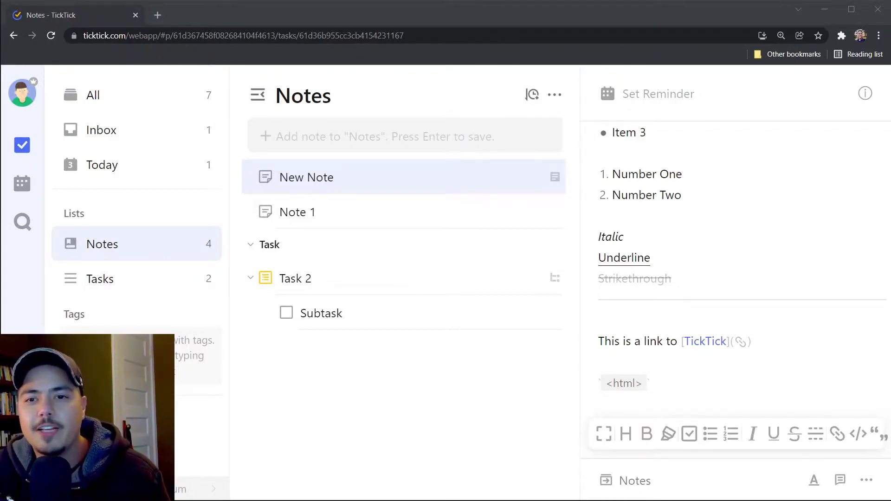
pyautogui.scroll(5, 770, 353)
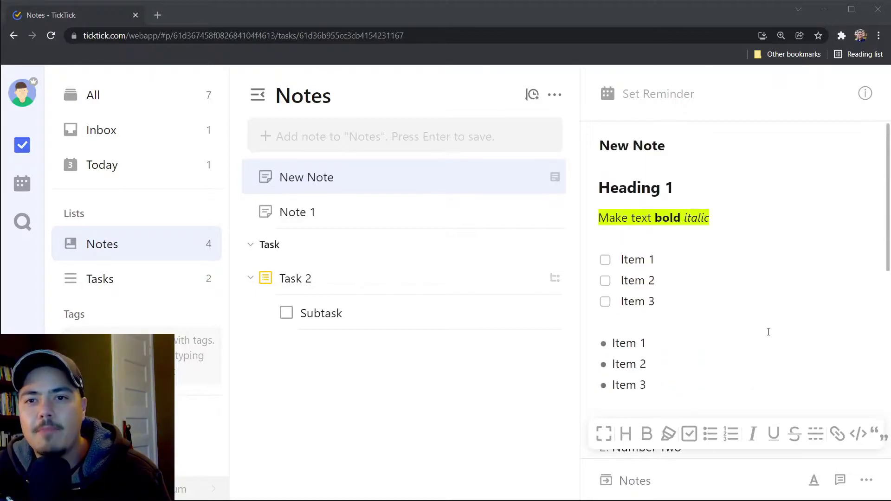
pyautogui.click(866, 482)
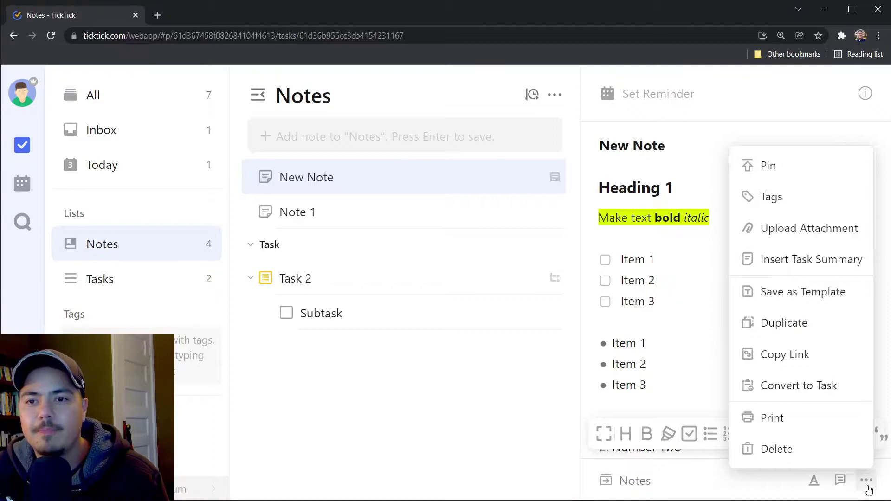
pyautogui.click(814, 364)
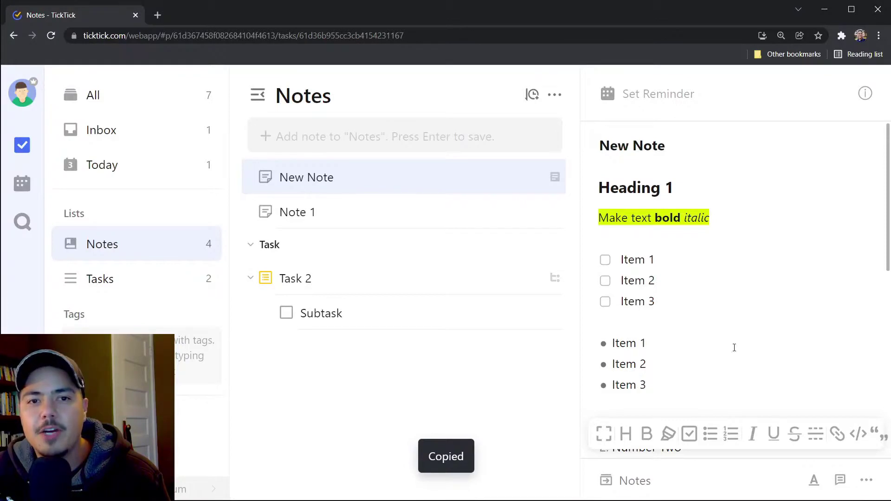
# - Paste the New Note link into the empty Note 1's body
pyautogui.click(362, 219)
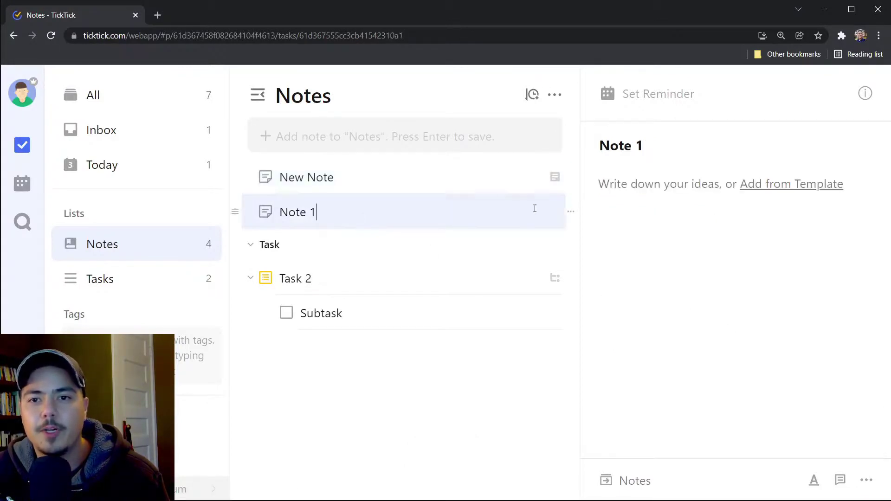
pyautogui.click(646, 227)
pyautogui.hotkey('ctrl', 'v')
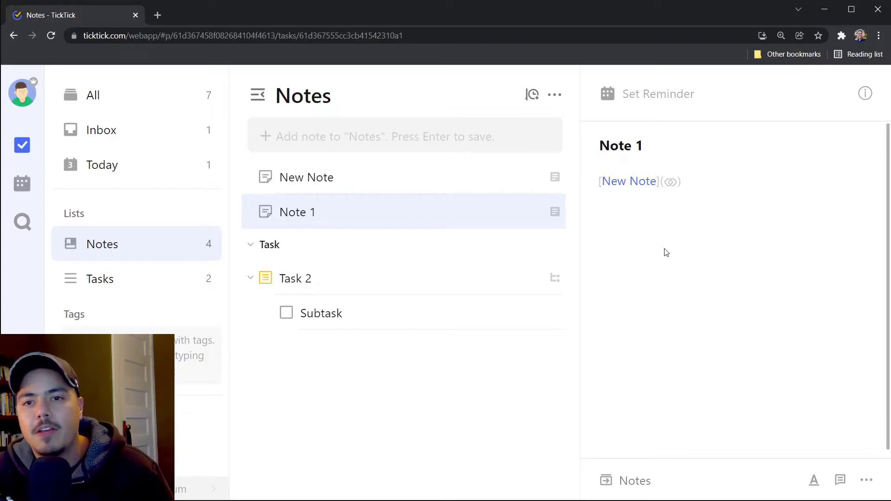
# - Open New Note via Note 1's link, add 'Modified.' under the highlighted sentence, and close the preview
pyautogui.click(625, 189)
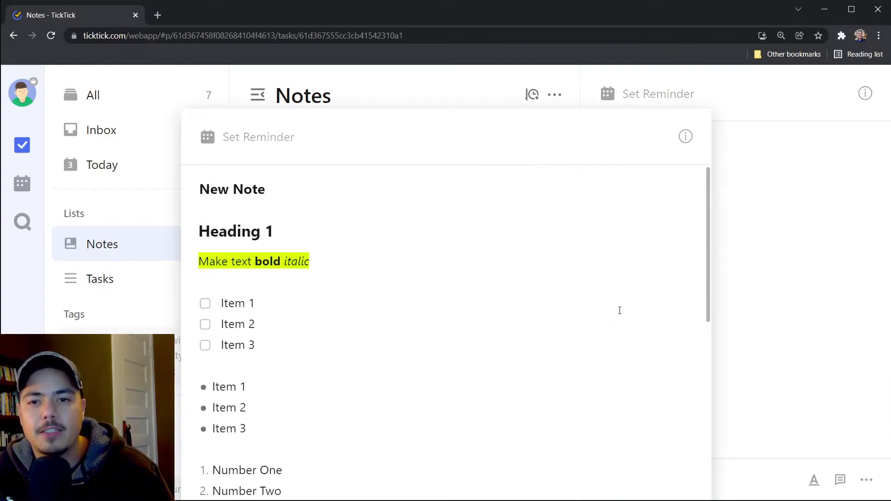
pyautogui.scroll(-5, 465, 380)
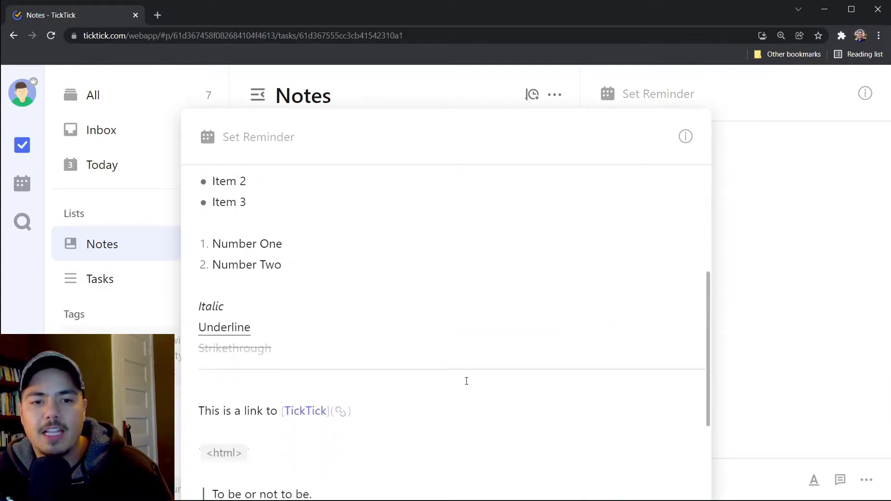
pyautogui.scroll(-2, 466, 379)
pyautogui.scroll(7, 467, 377)
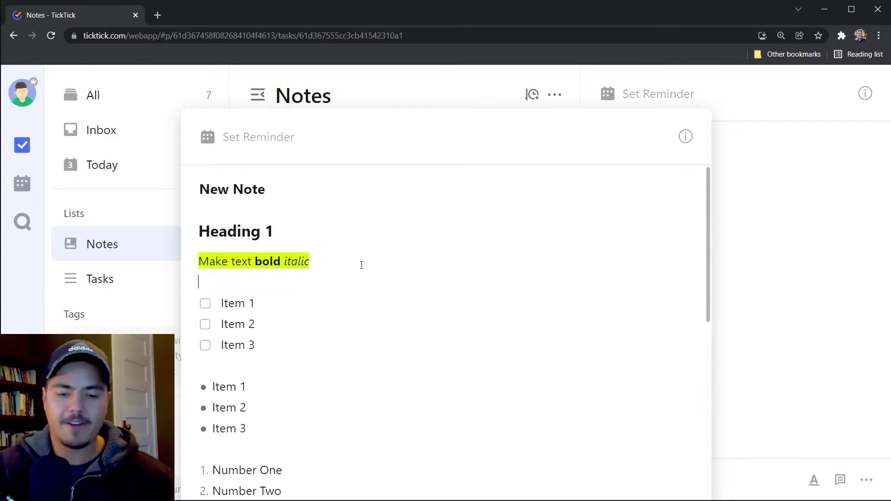
pyautogui.press('Return')
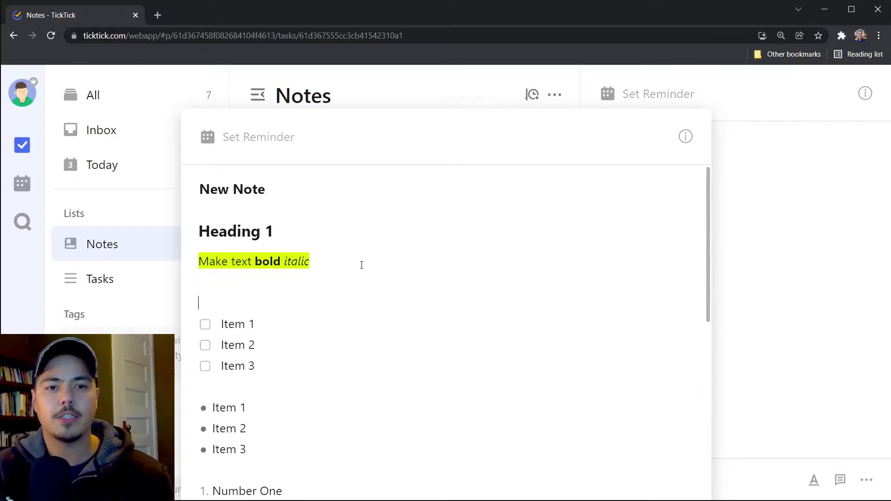
pyautogui.write('Modified.')
pyautogui.press('Return')
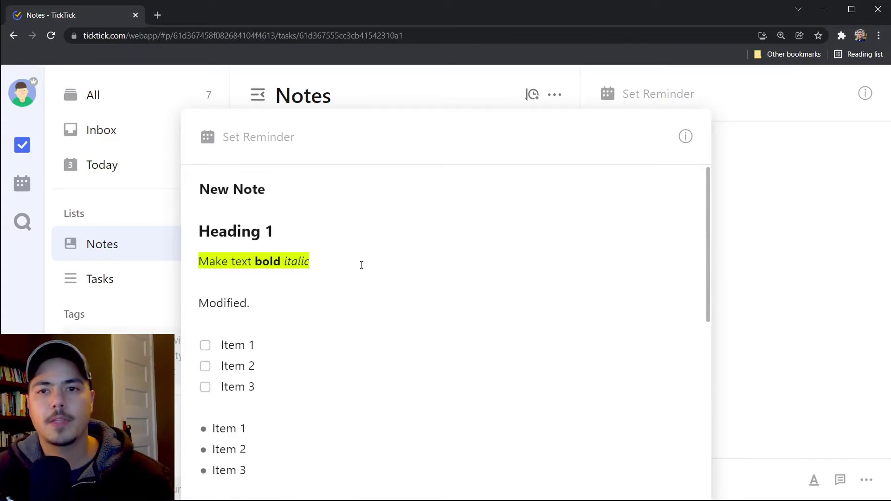
pyautogui.click(836, 229)
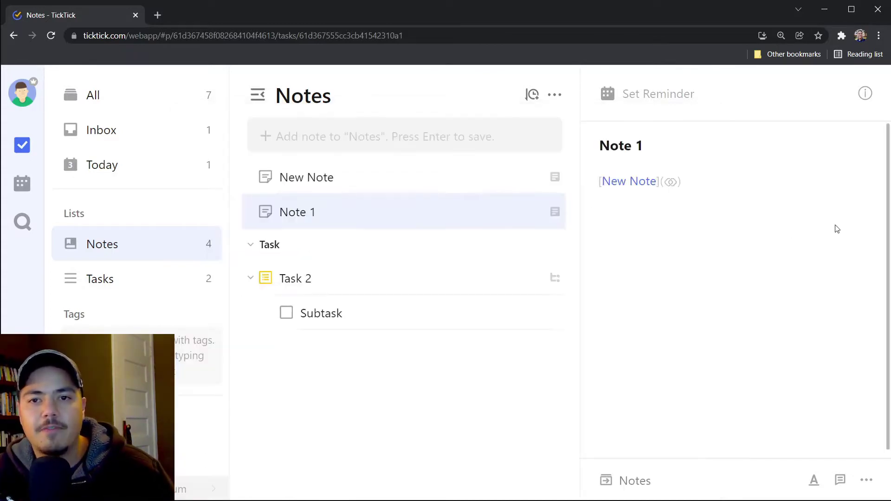